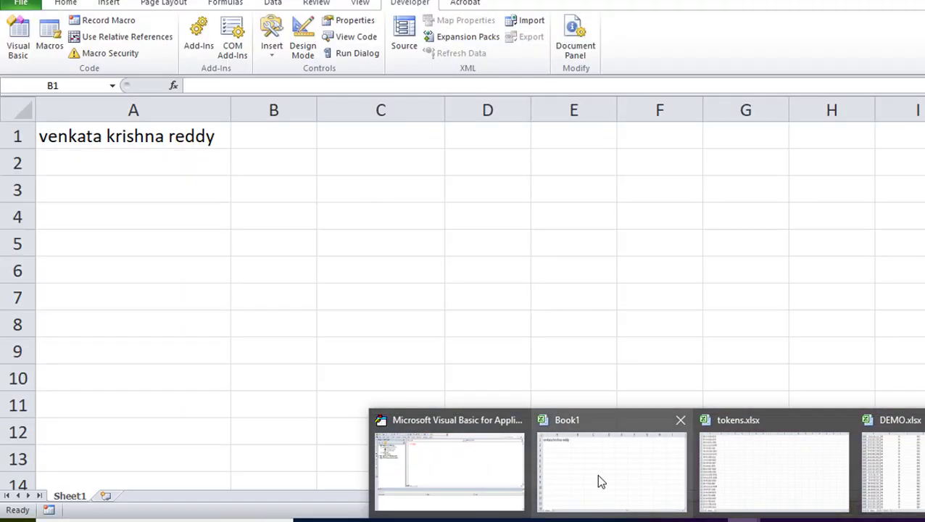
Switch to the Book1 workbook that holds the full name in A1
click(596, 474)
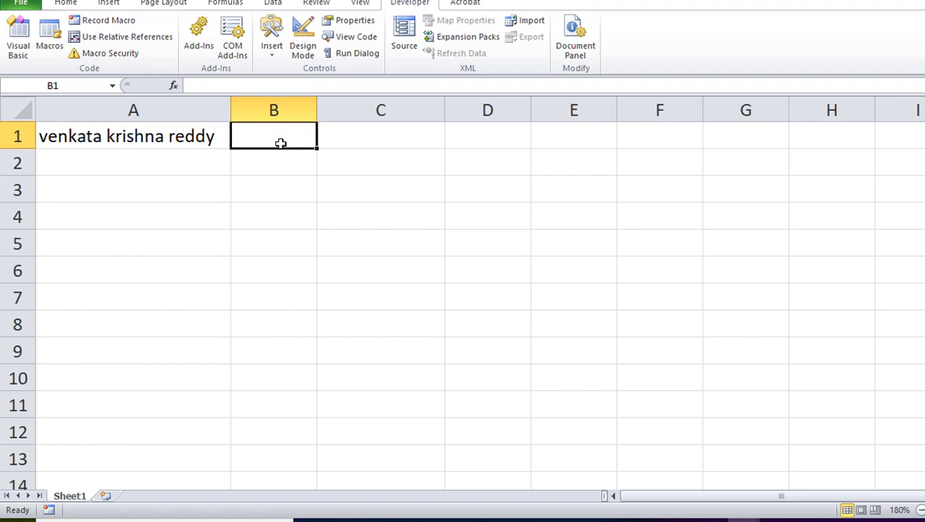
Zoom the sheet to 200% and enter =LEFT(A1,7) in B3 to get the first name
click(920, 510)
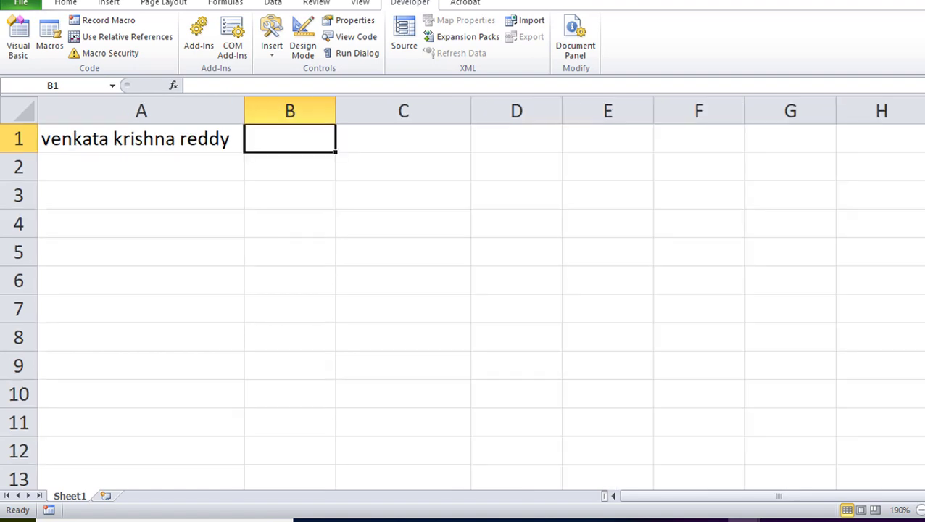
click(920, 510)
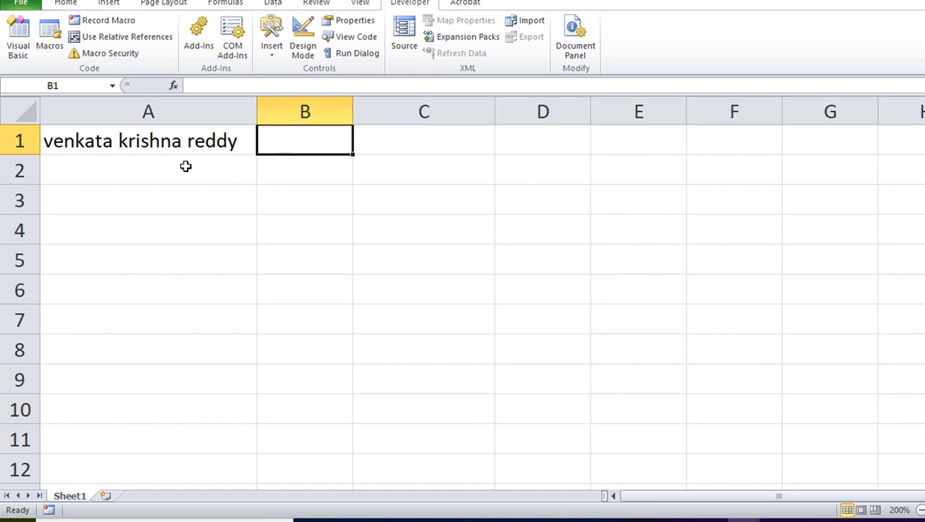
click(309, 203)
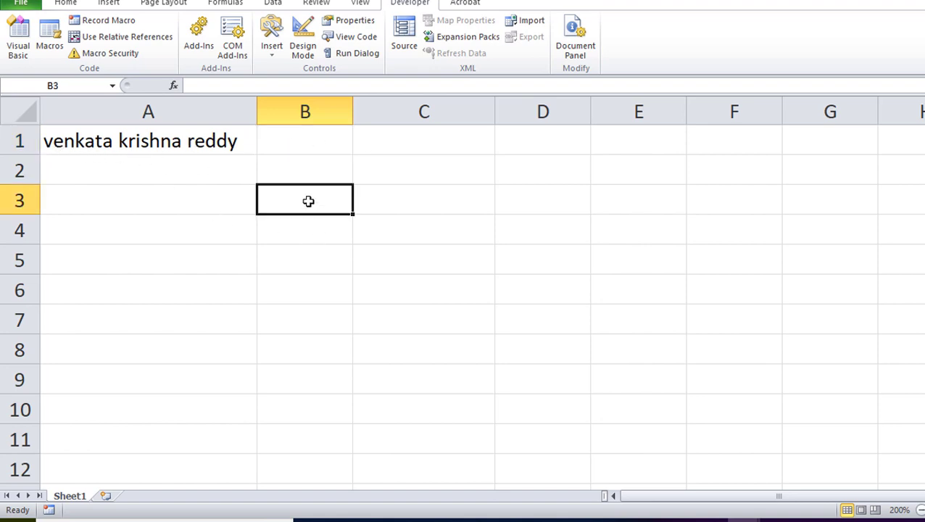
text(=left)
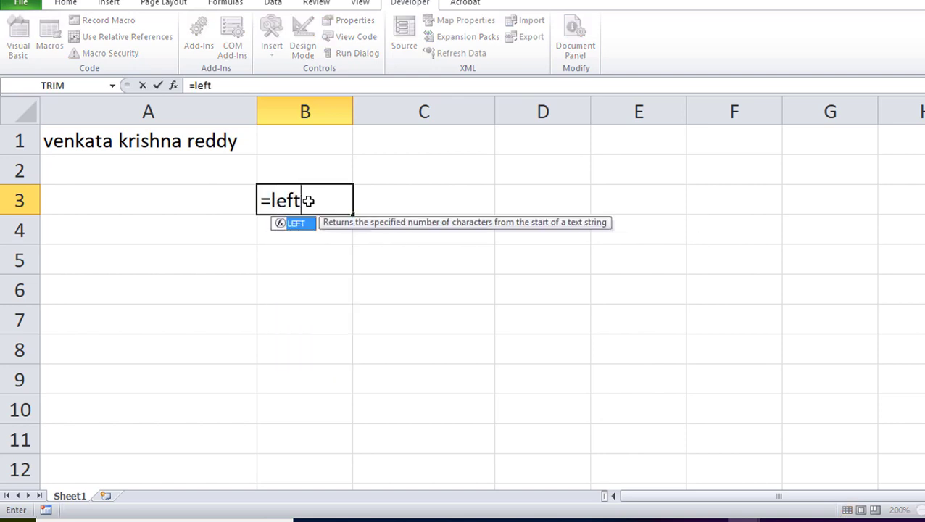
text(()
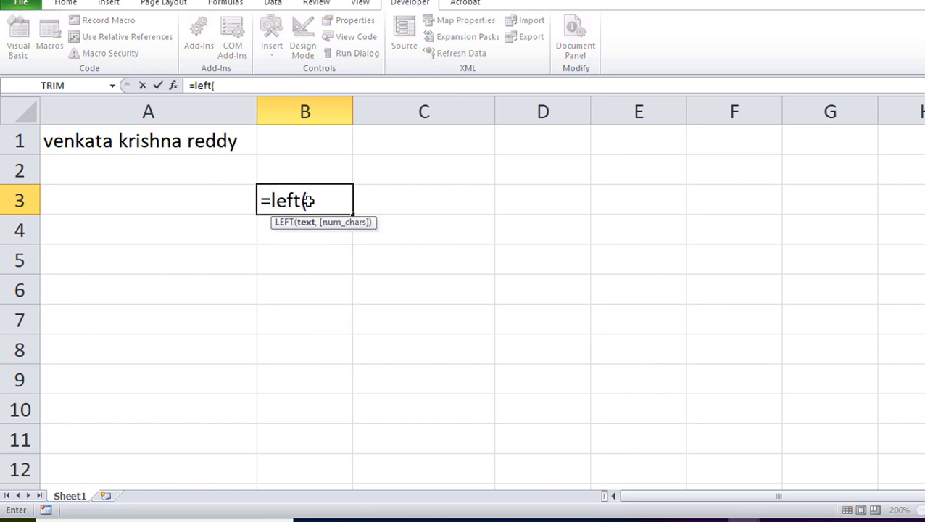
click(148, 143)
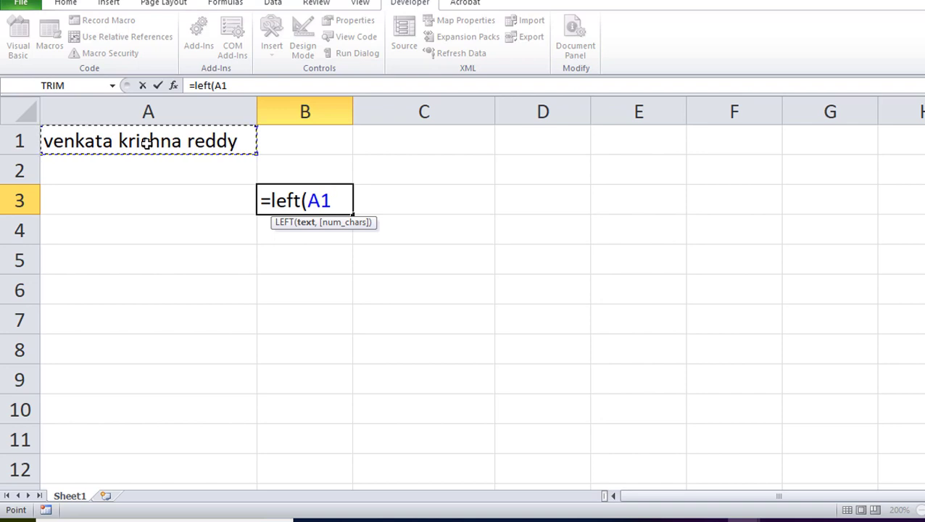
text(,)
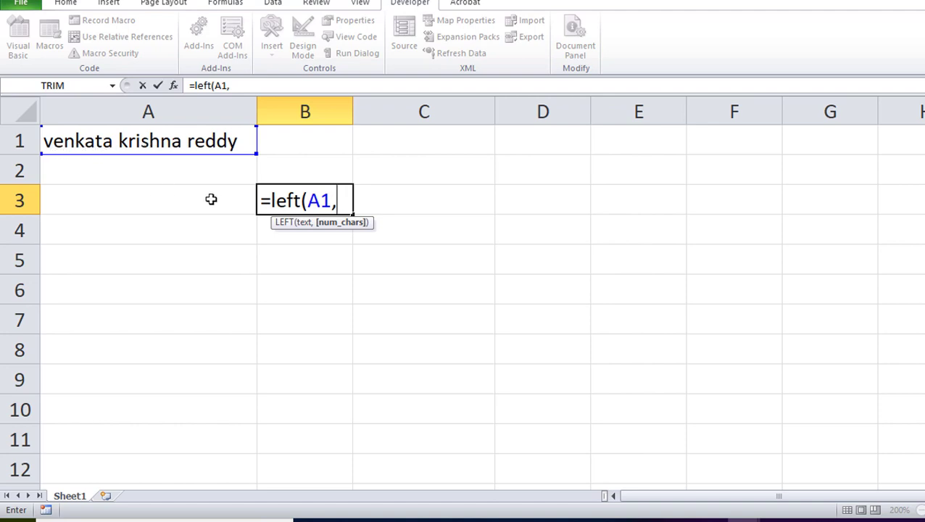
text(7)
text())
key(Return)
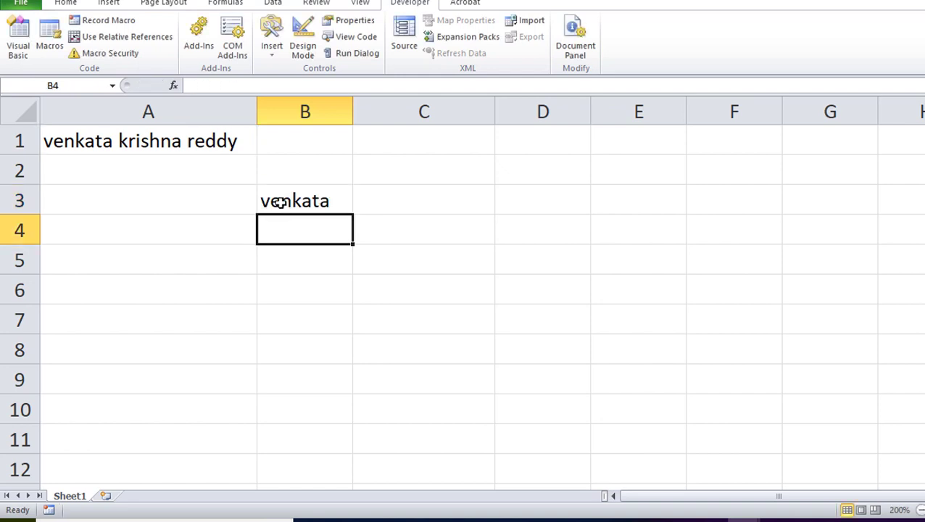
click(270, 201)
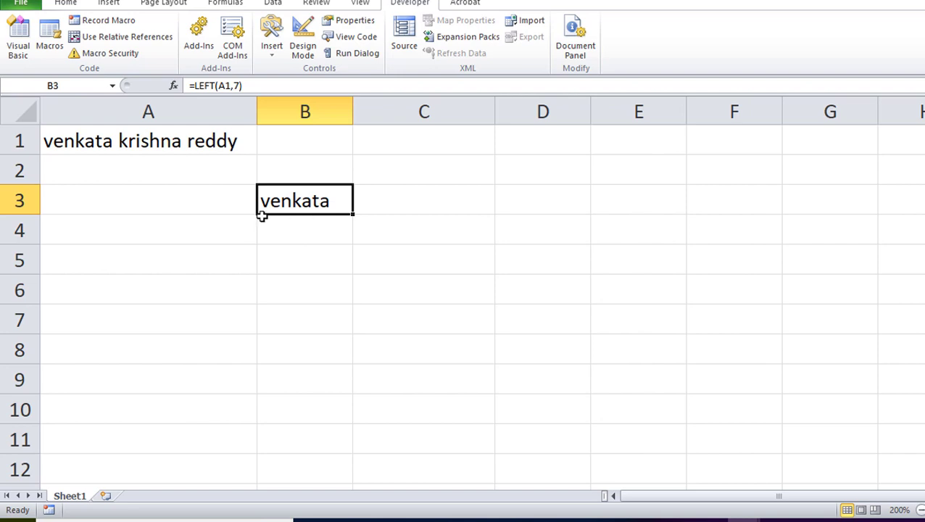
Enter =MID(A1,8,7) in C3 to pull out the middle name
click(400, 201)
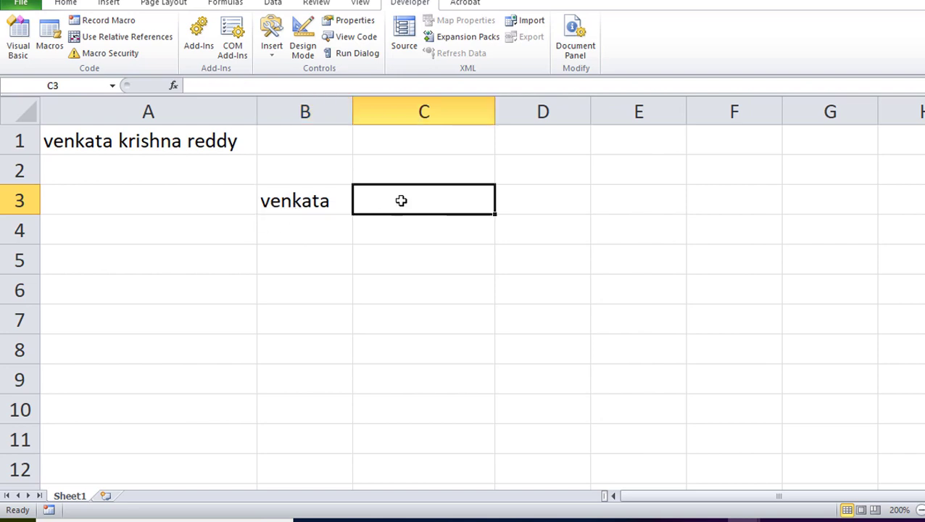
text(=mi)
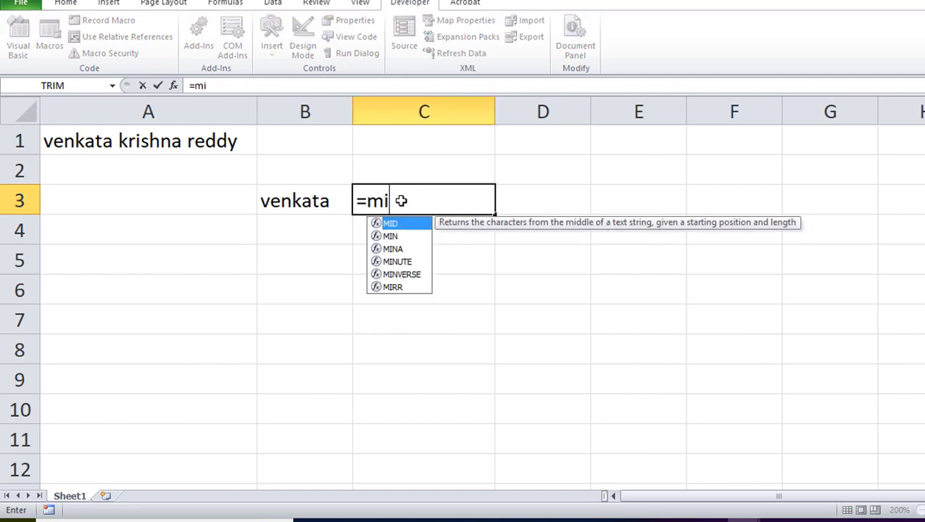
text(ddle)
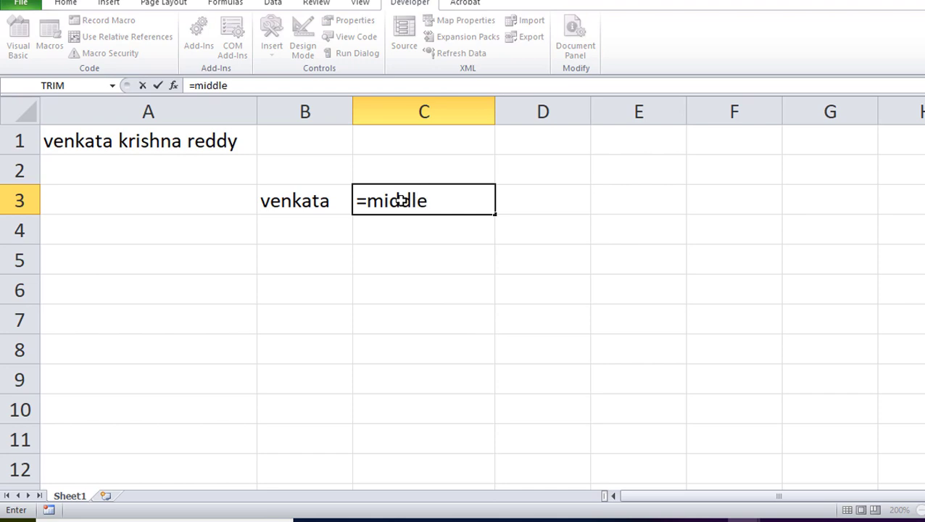
key(BackSpace)
key(BackSpace)
key(BackSpace)
text(()
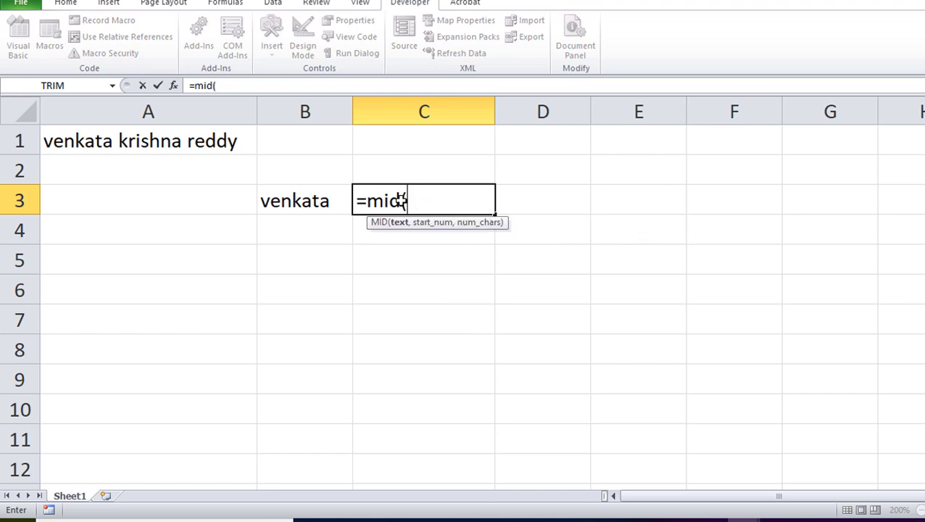
click(185, 150)
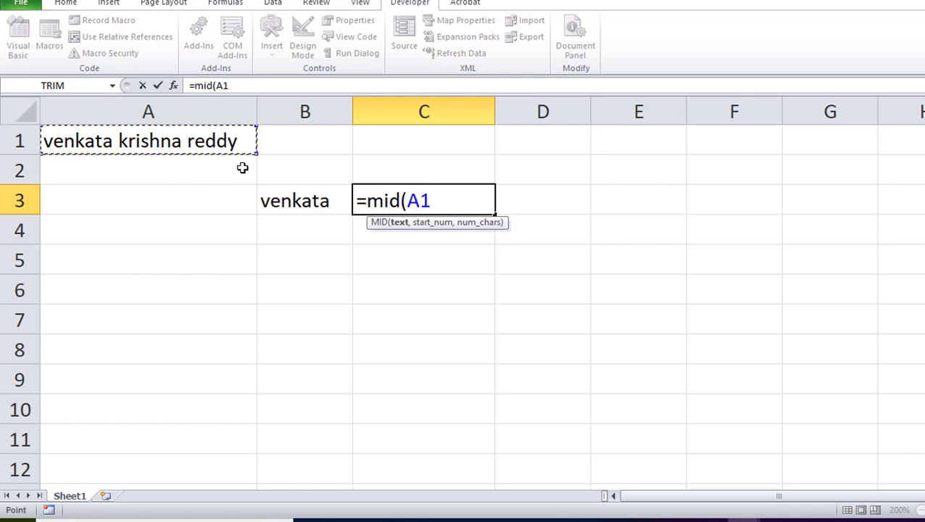
text(,)
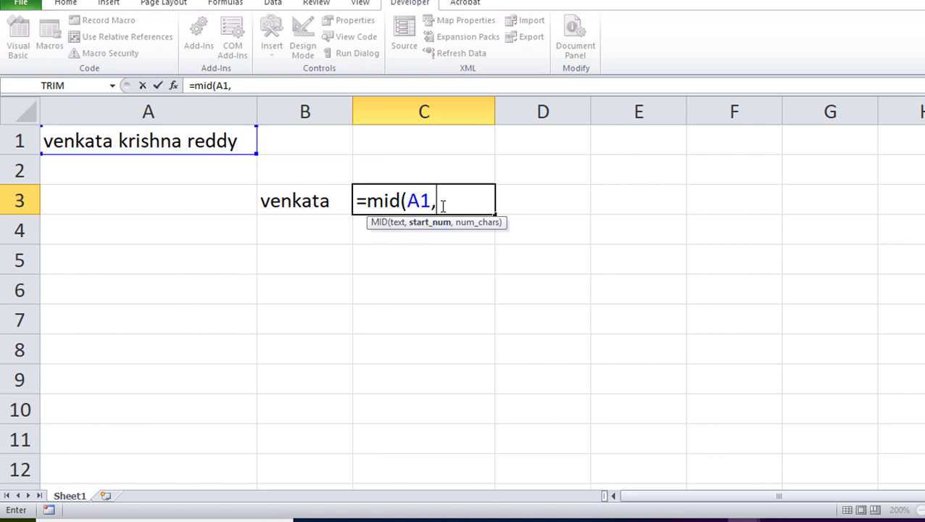
text(8)
text(,7)
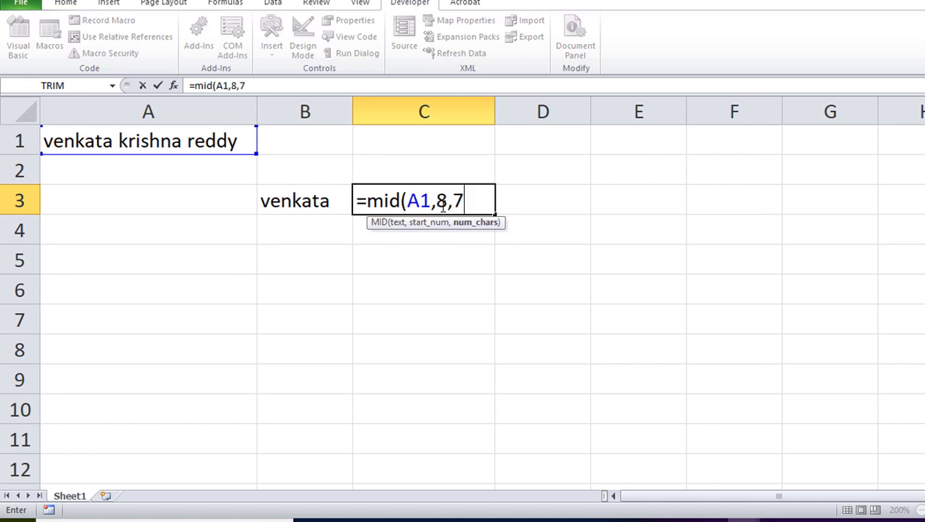
text())
key(Return)
click(443, 206)
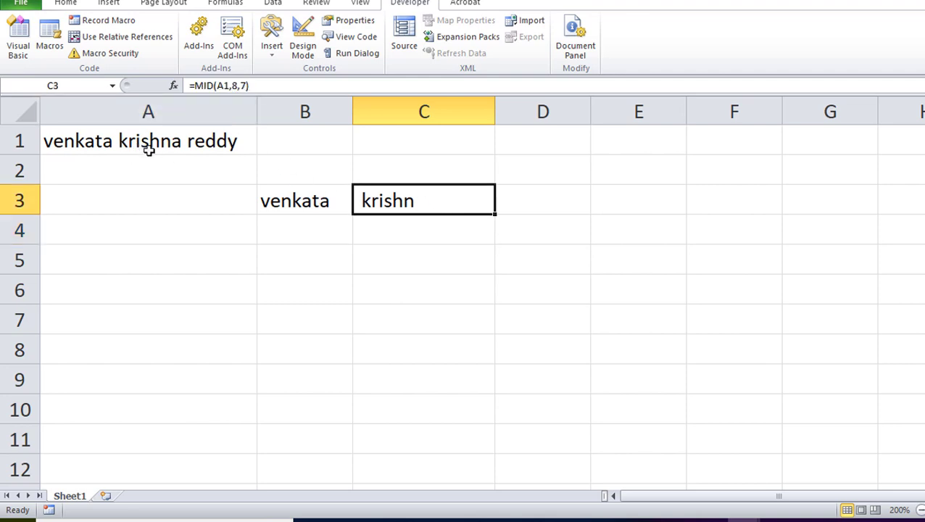
Correct the C3 formula's start position to 8+1, giving =MID(A1,8+1,7)
click(232, 85)
text(+)
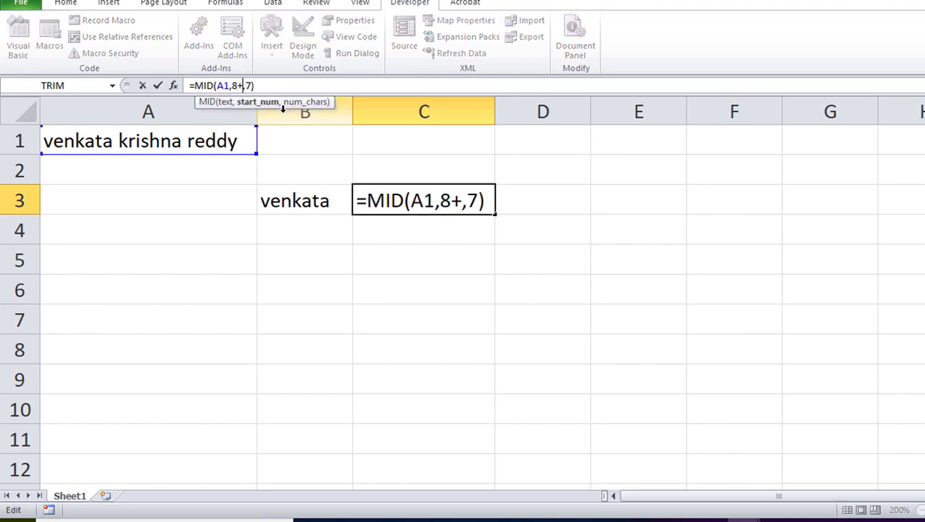
text(1)
key(Return)
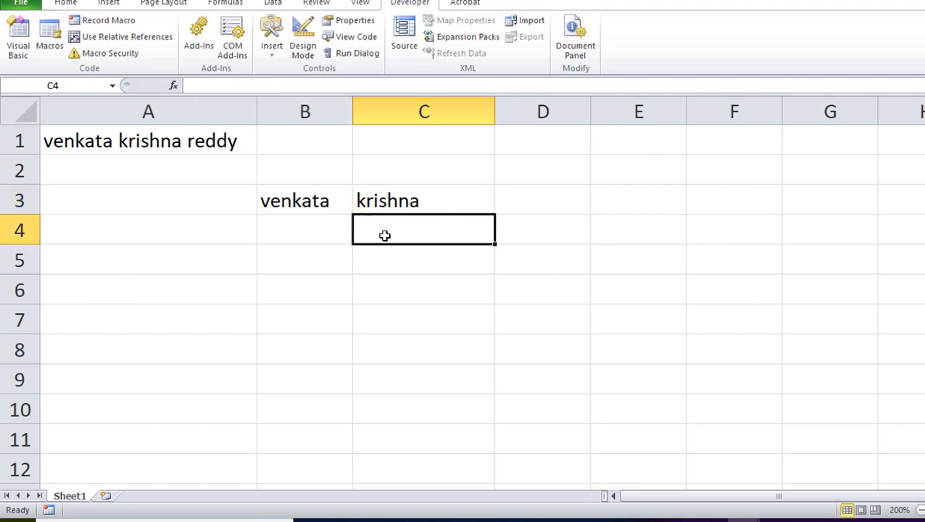
click(390, 201)
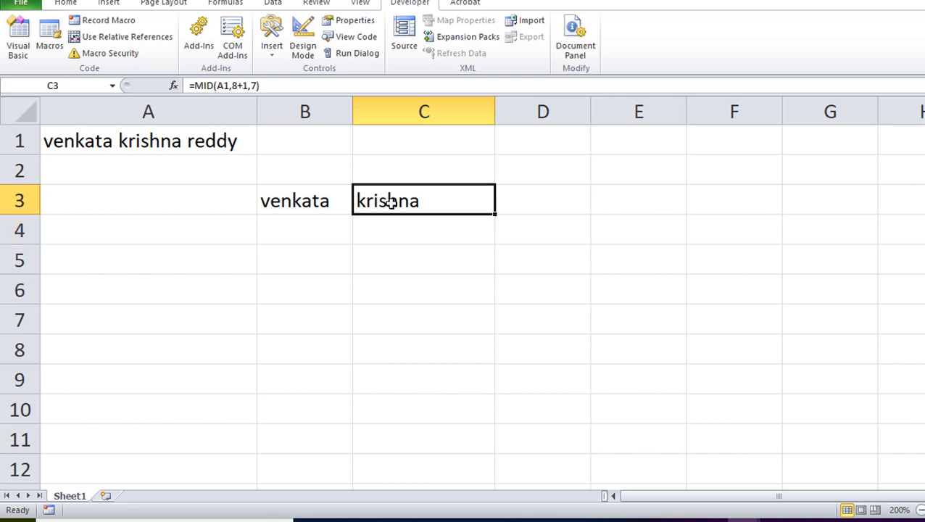
click(116, 143)
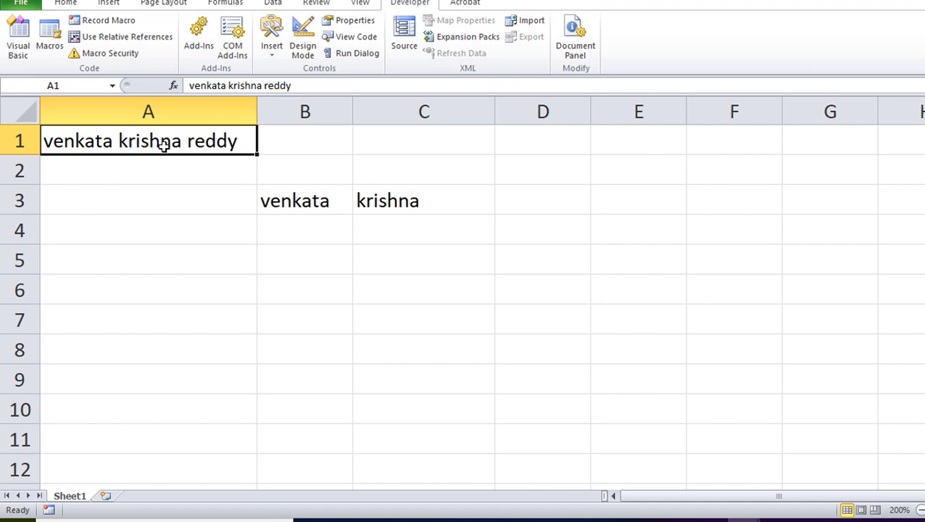
Enter =RIGHT(A1,5) in D3 for the last name, then select B3:D3
click(399, 202)
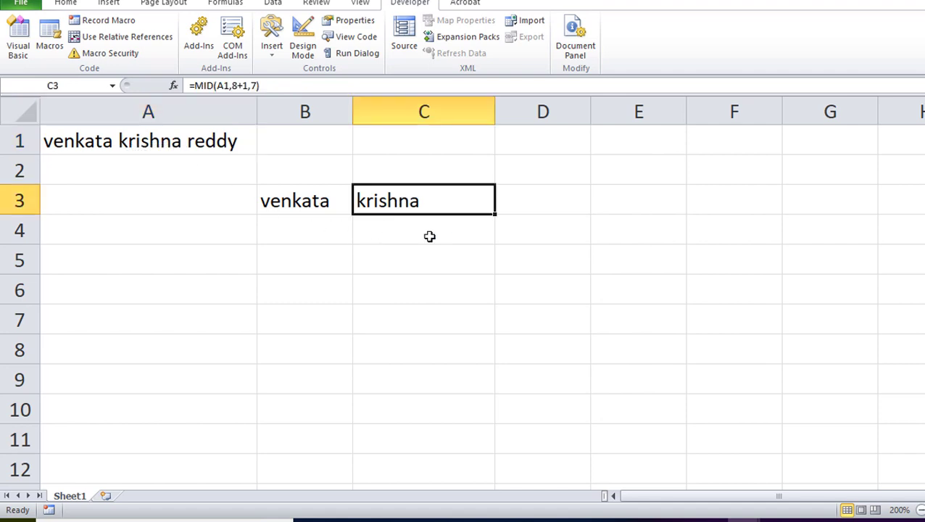
click(558, 196)
text(=)
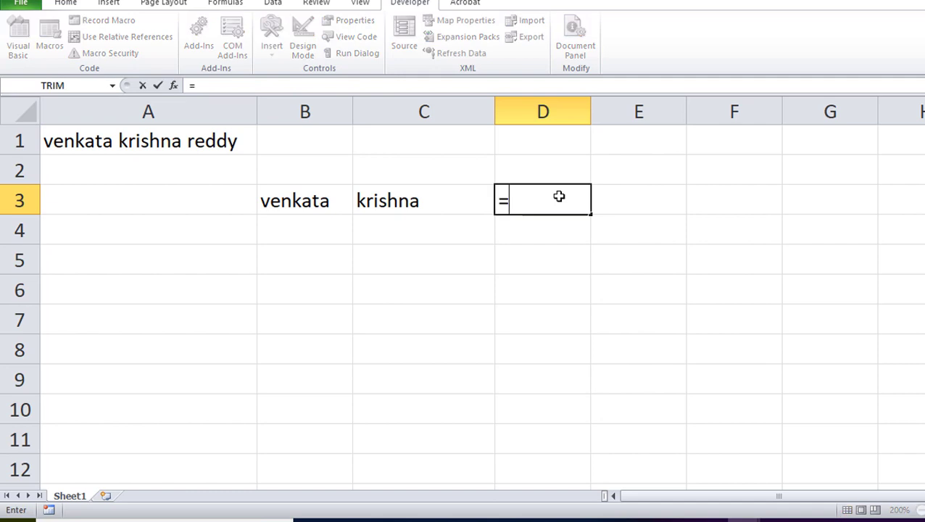
text(right)
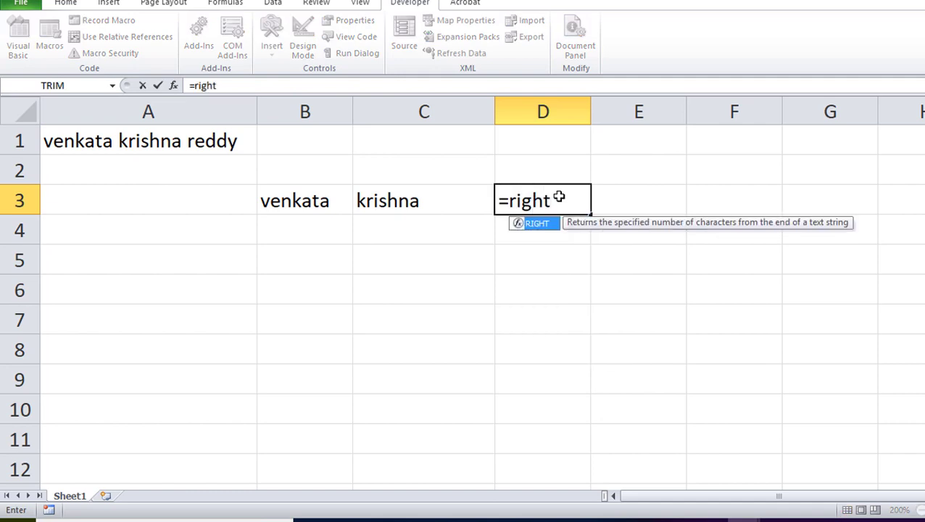
text(()
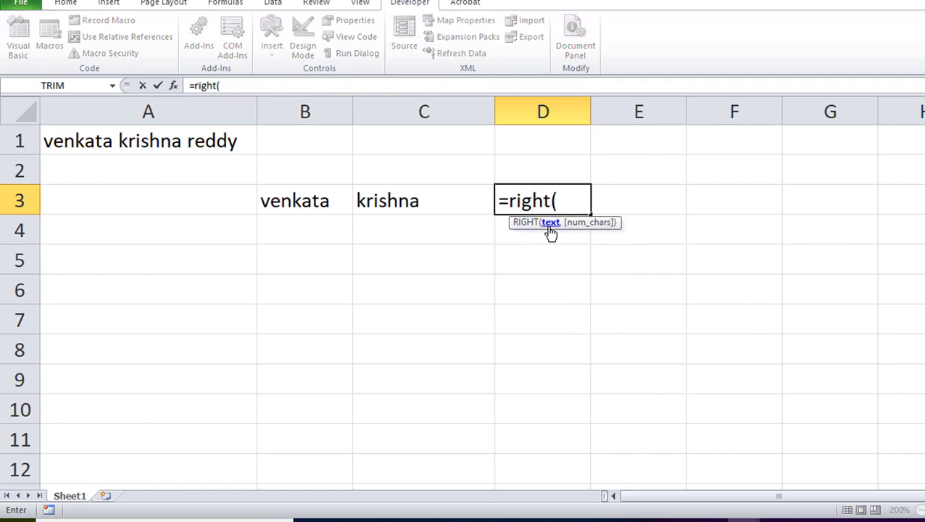
click(188, 143)
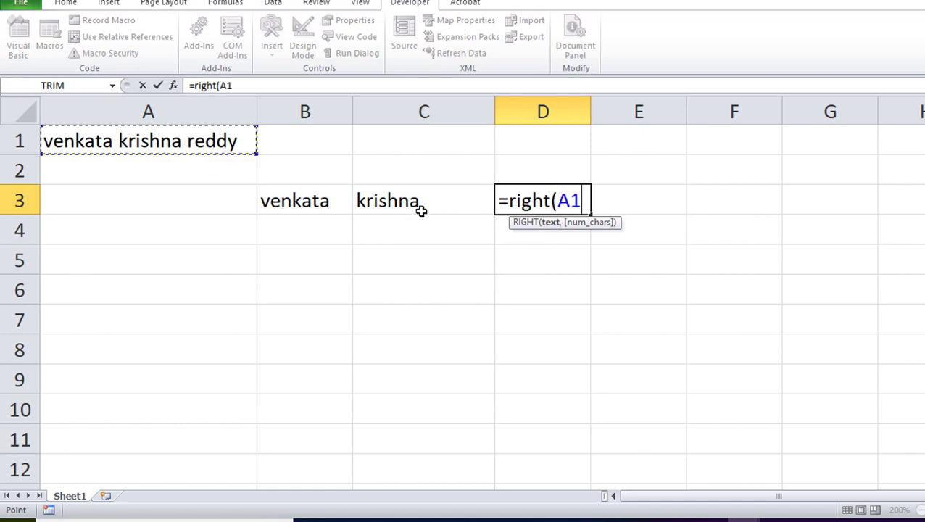
text(,)
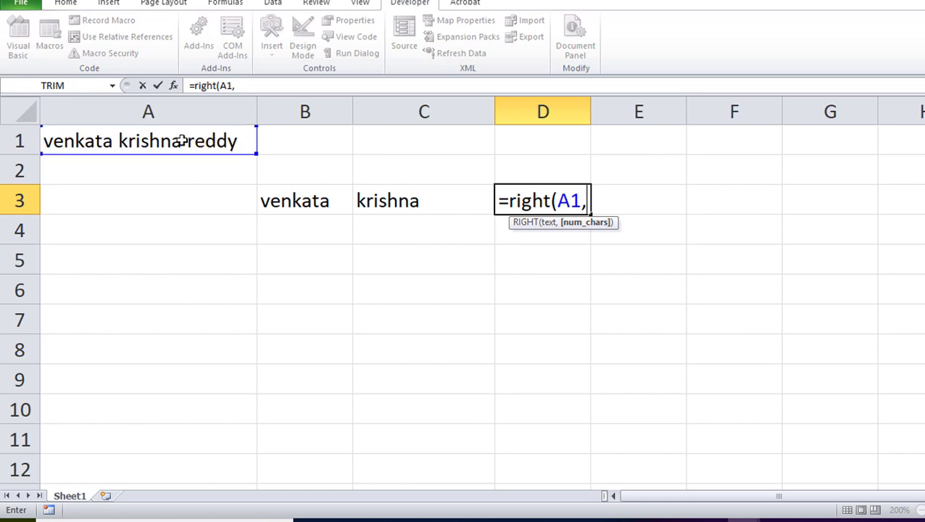
text(5)
text())
key(Return)
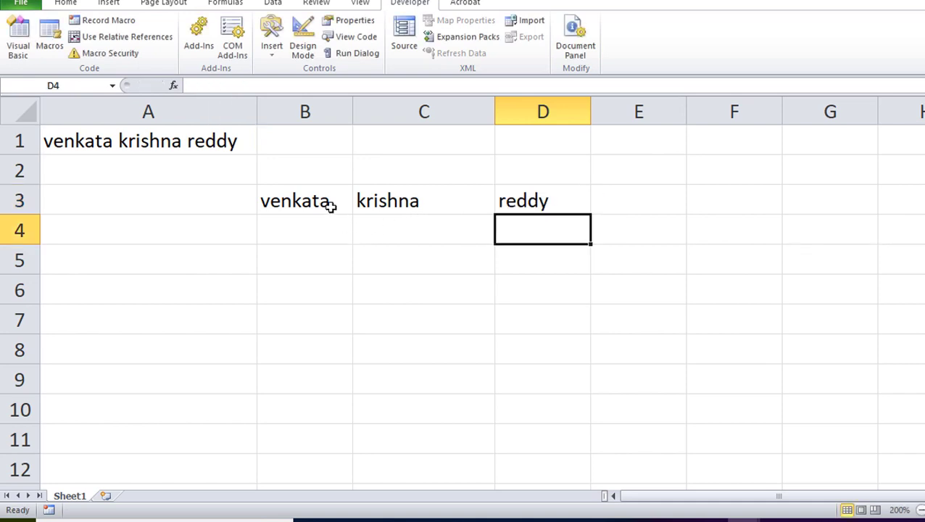
drag(329, 206, 551, 206)
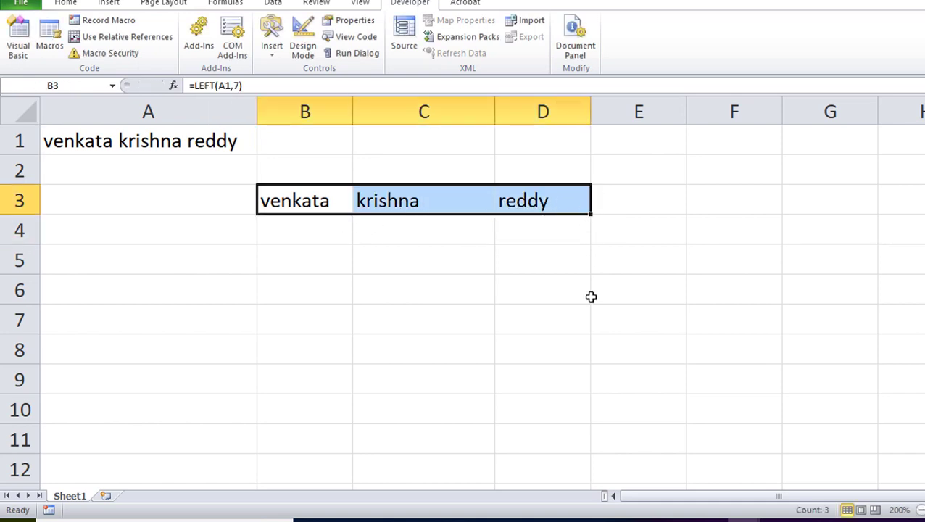
click(196, 141)
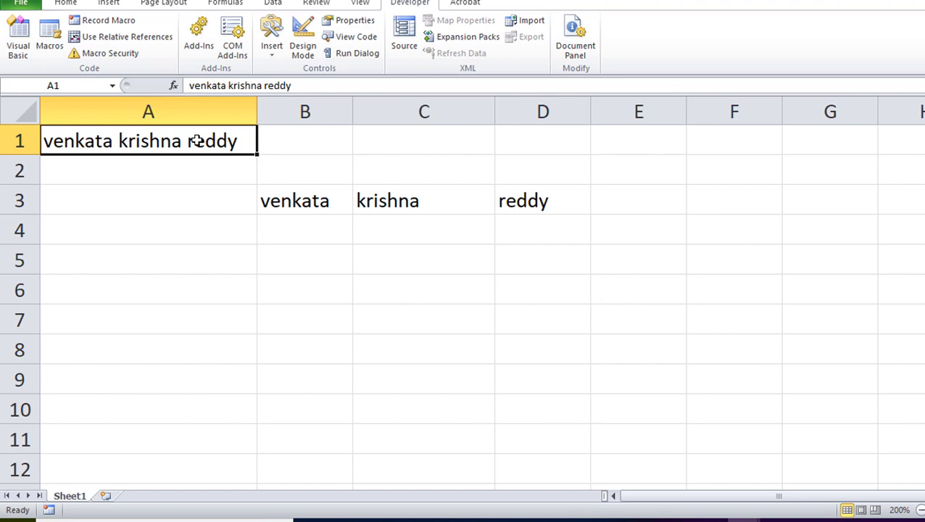
text(v)
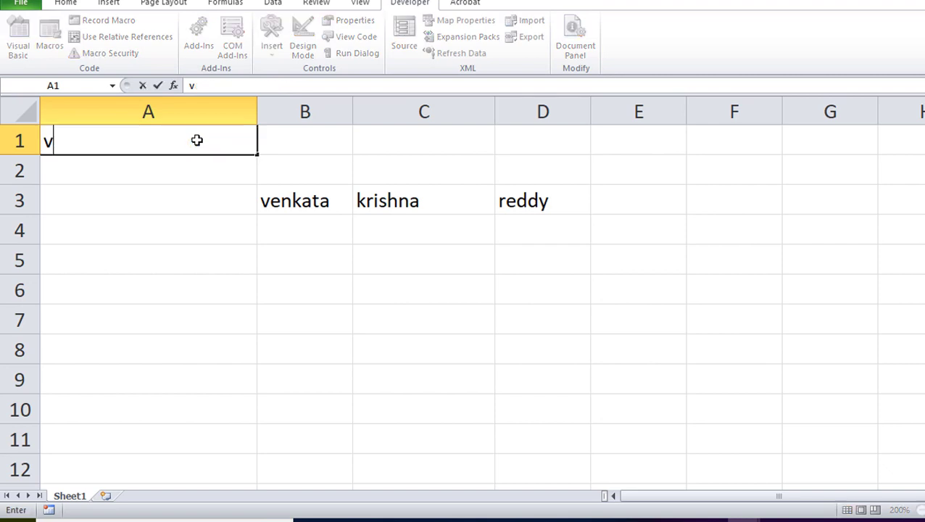
text(ara )
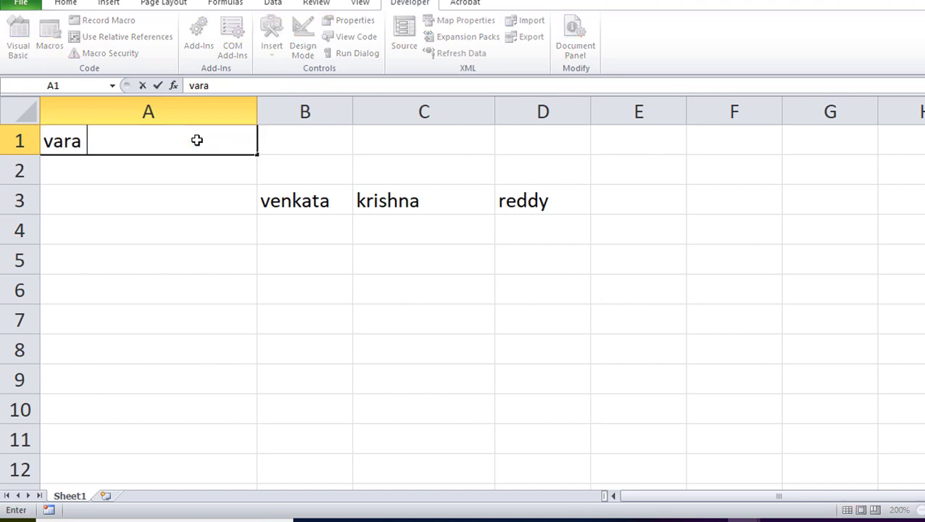
text(prasad)
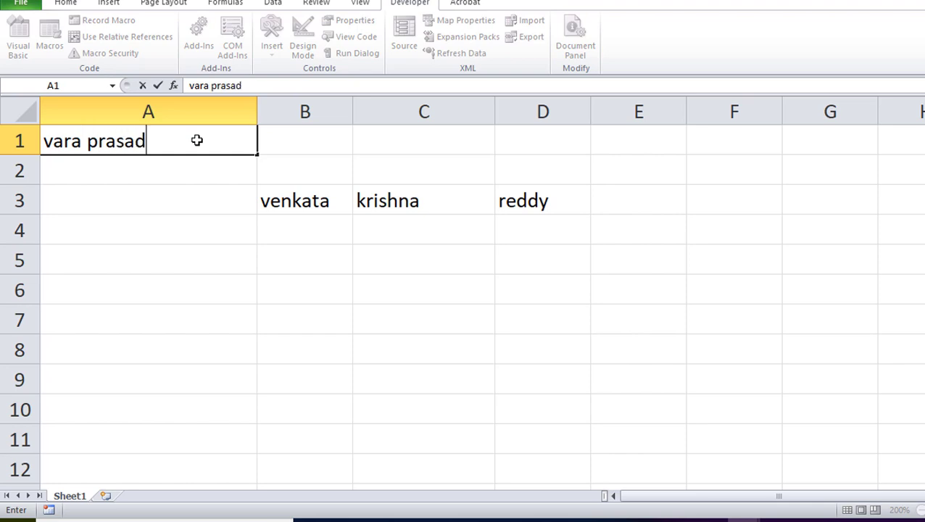
text(a rao)
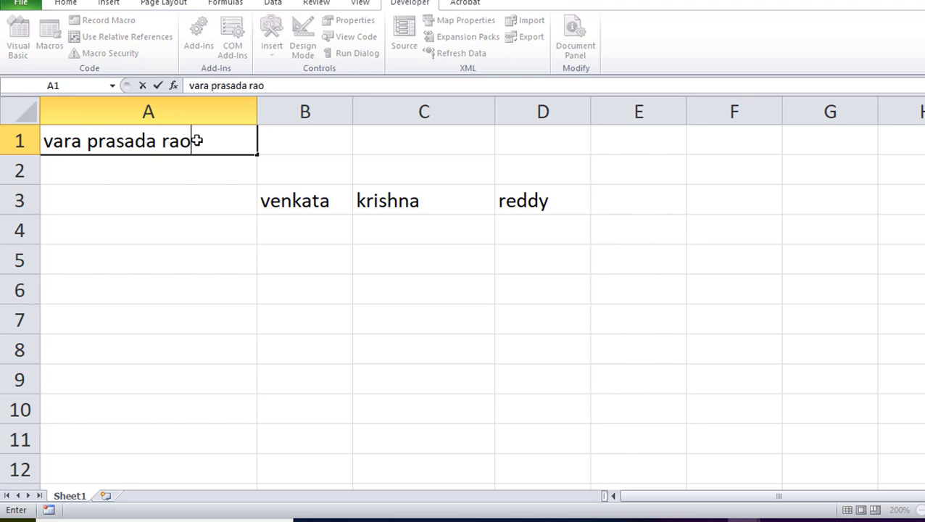
key(Return)
Review the fixed-length formulas in B3:D3, then delete them
click(196, 141)
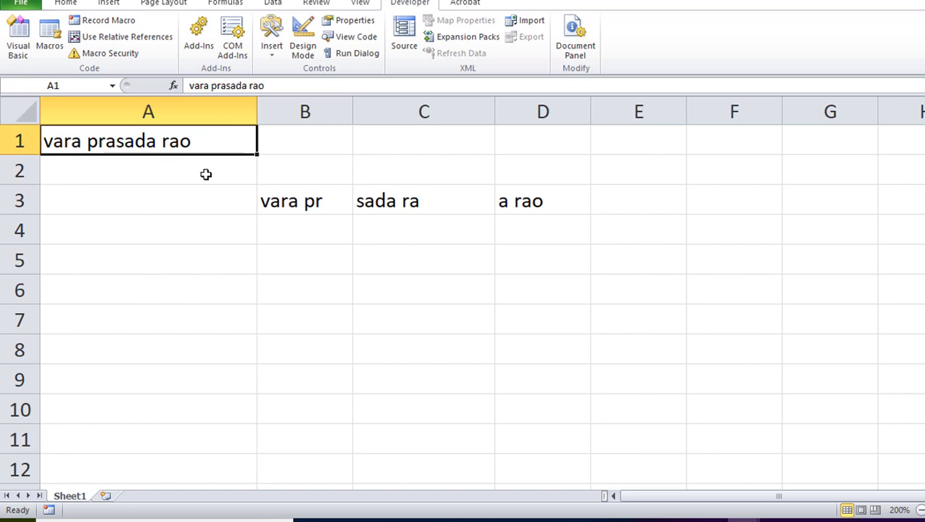
drag(292, 202, 540, 199)
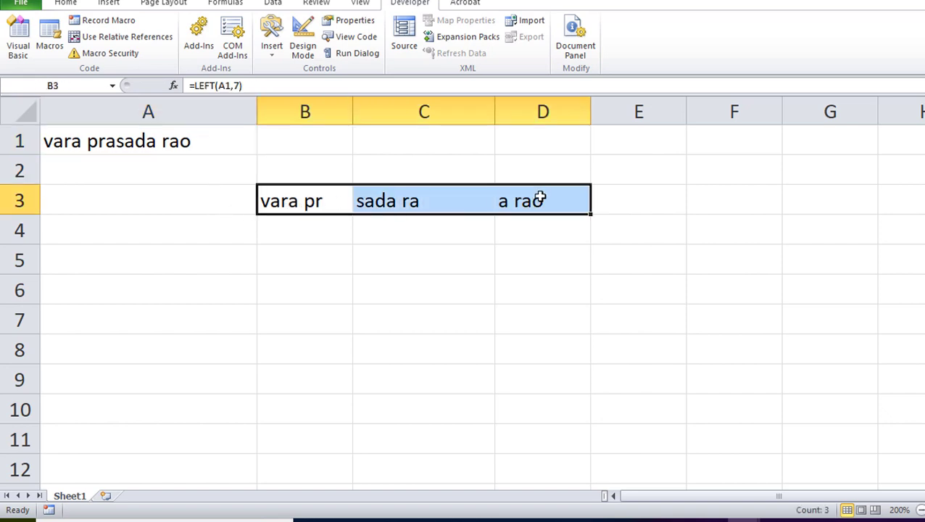
click(242, 86)
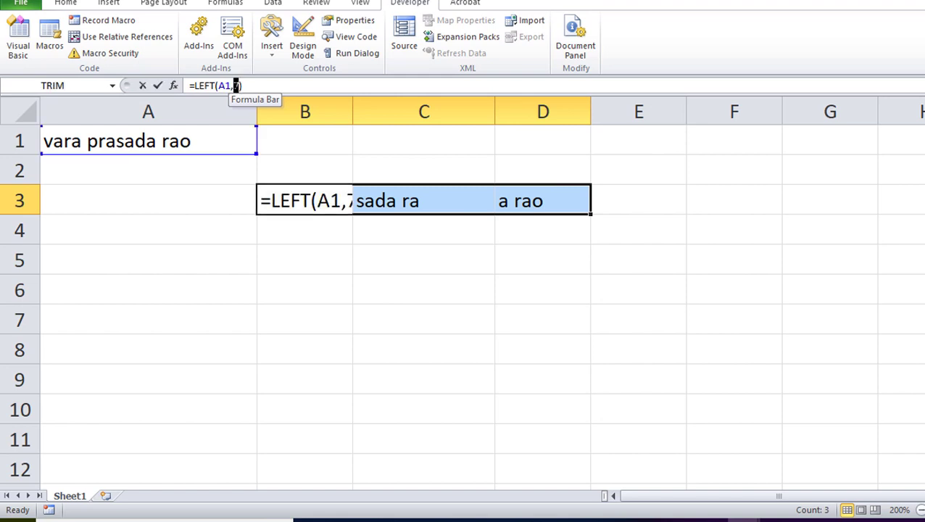
drag(240, 85, 232, 86)
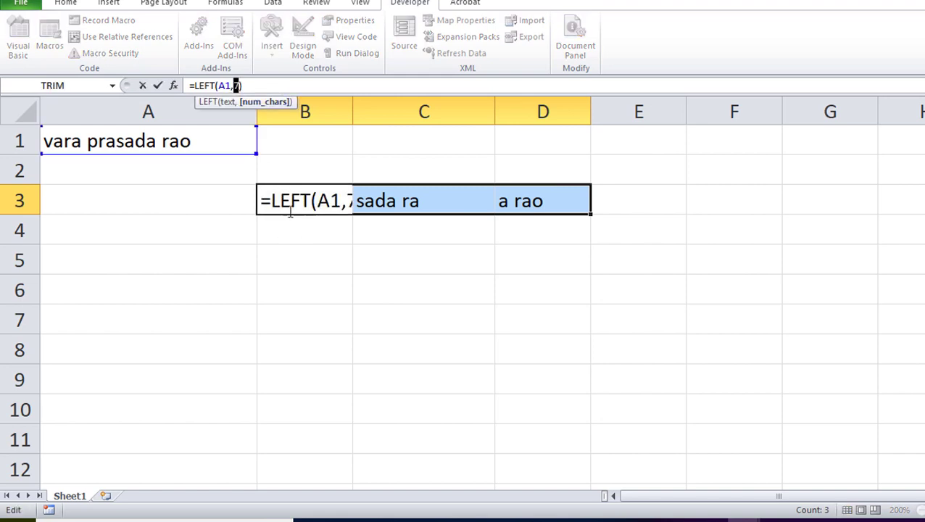
key(Escape)
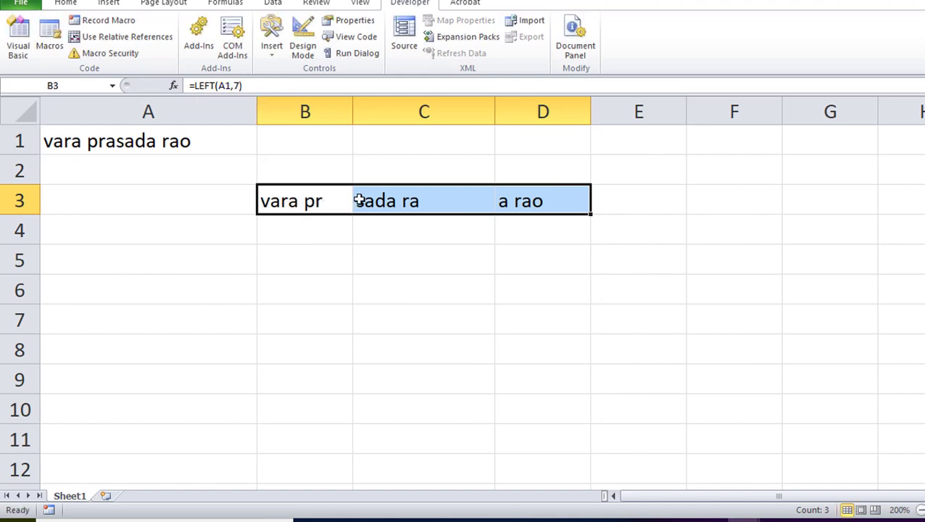
click(357, 200)
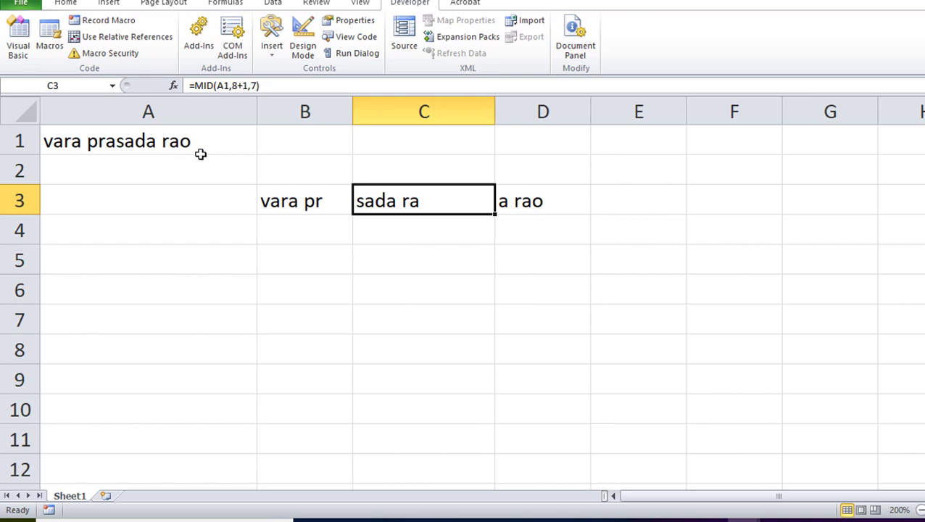
click(539, 203)
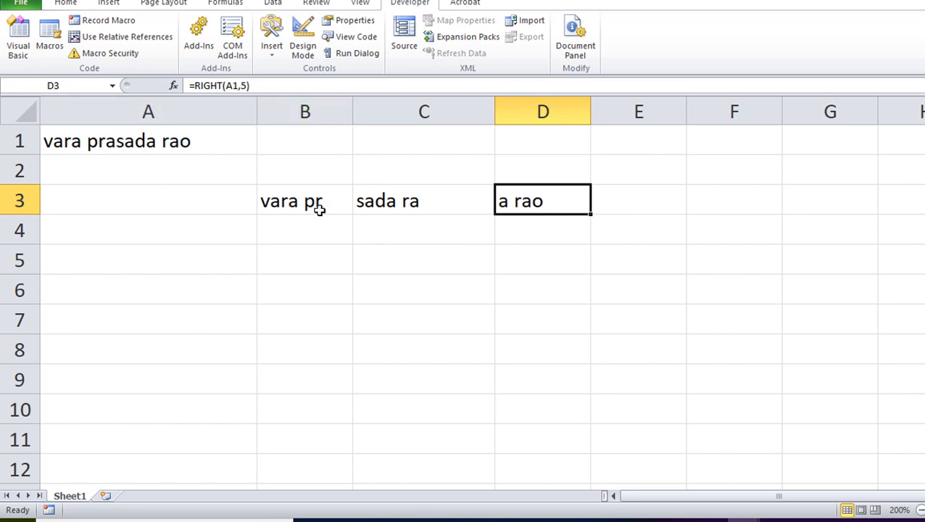
click(142, 140)
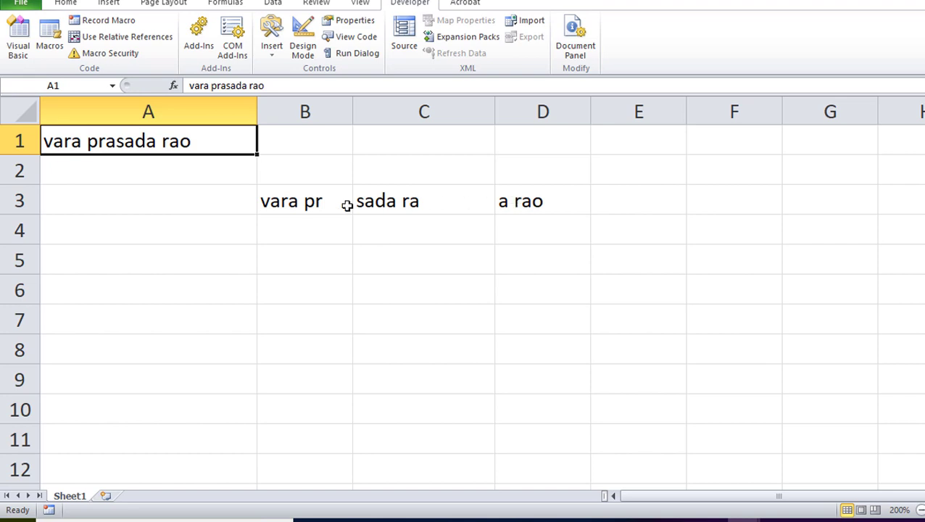
drag(302, 200, 539, 204)
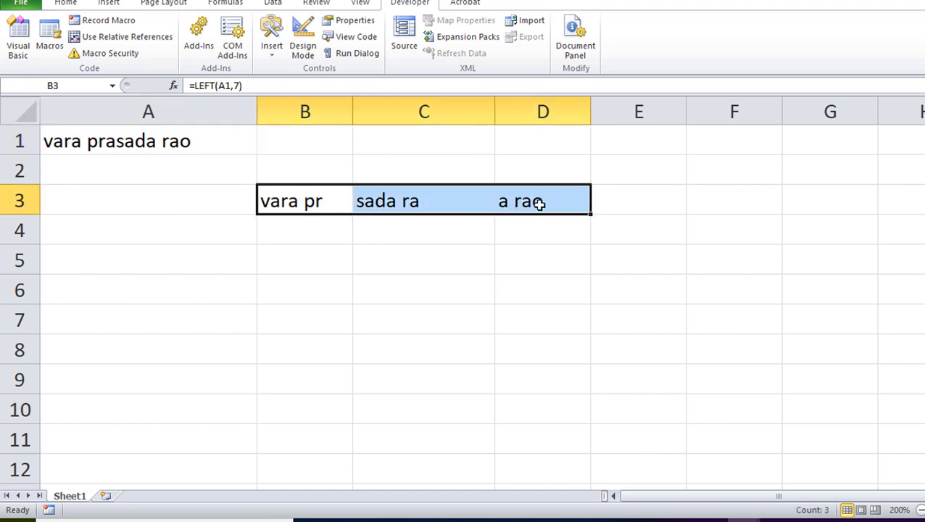
key(Delete)
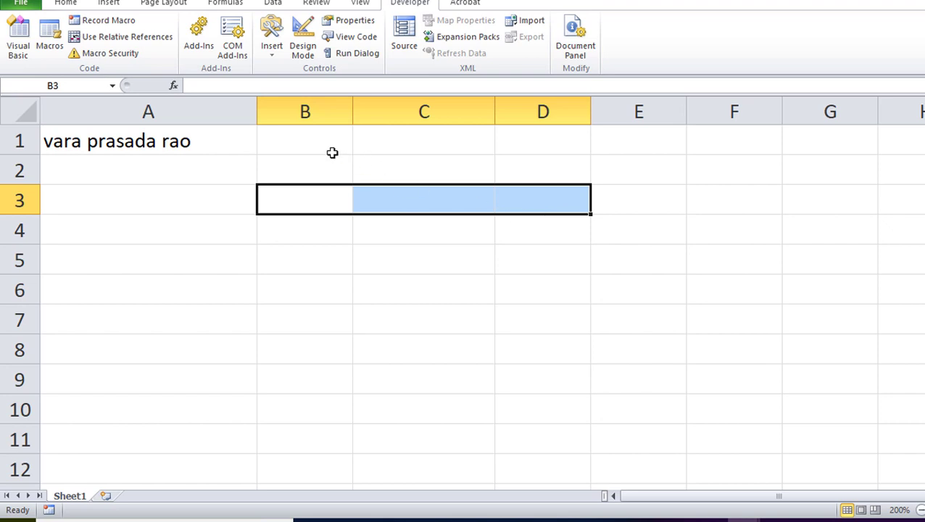
click(322, 149)
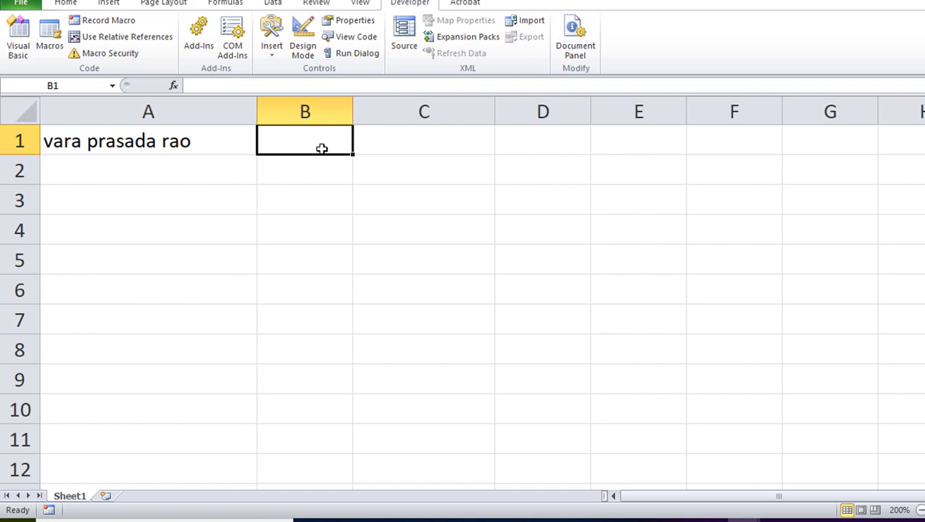
In B1, enter =LEFT(A1,FIND(" ",A1,1)) so it returns the first name vara
text(=le)
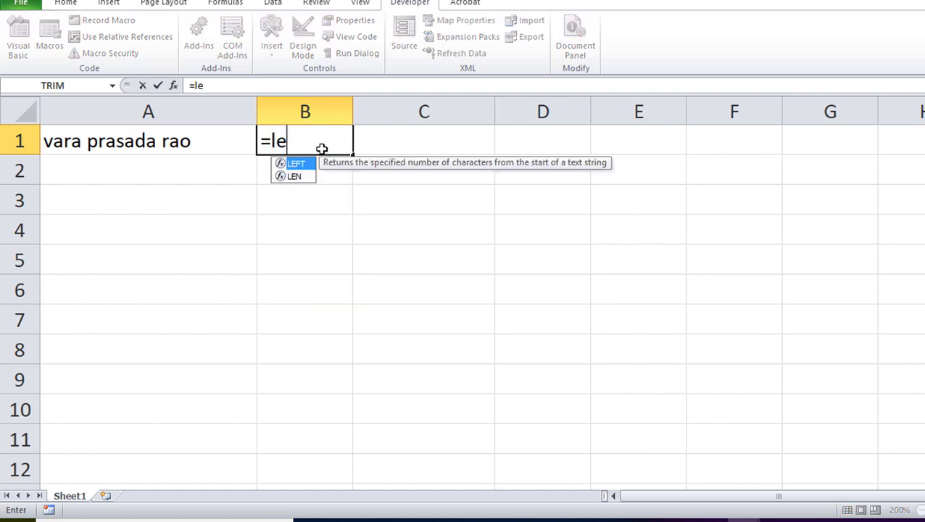
text(ft)
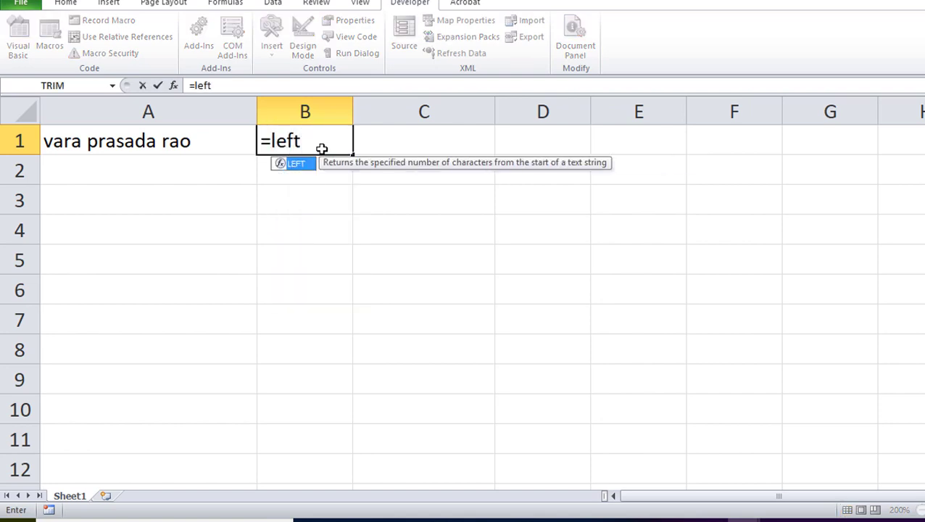
text(()
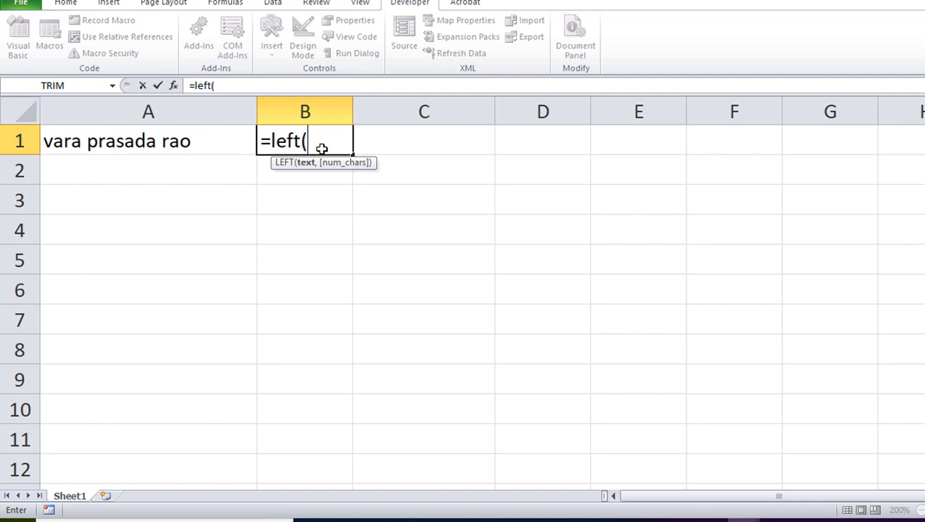
click(185, 144)
text(,)
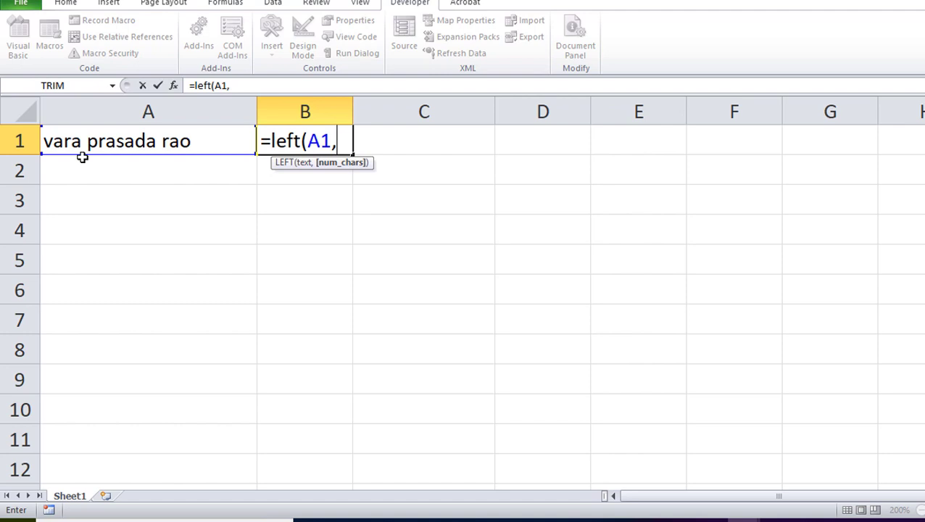
text(find)
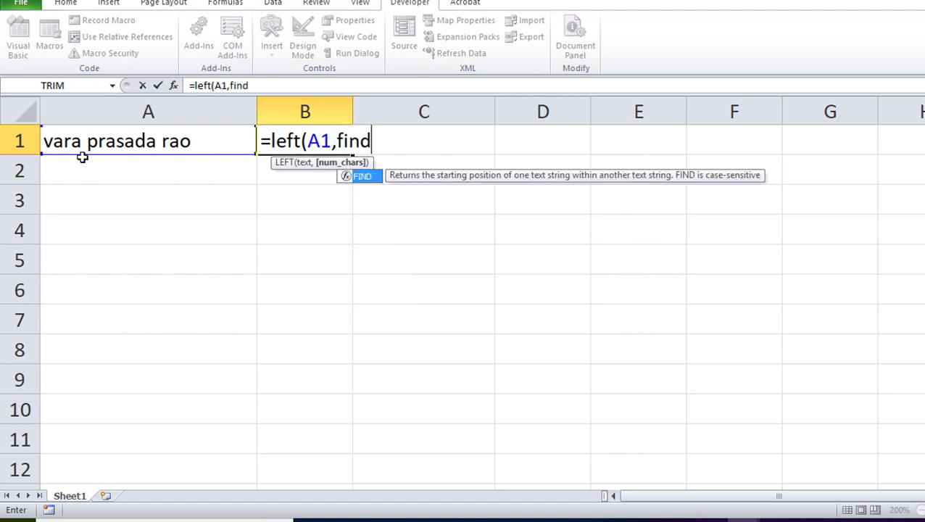
text(()
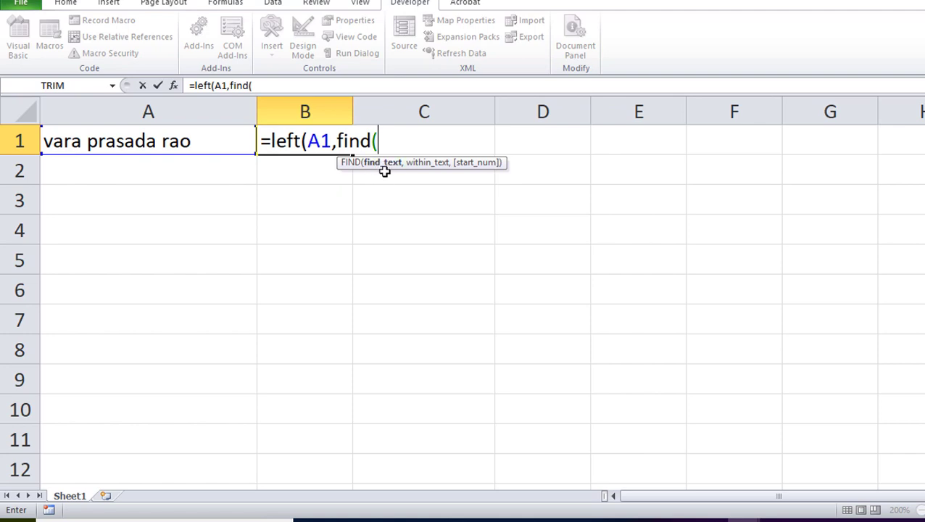
text(" ")
text(,)
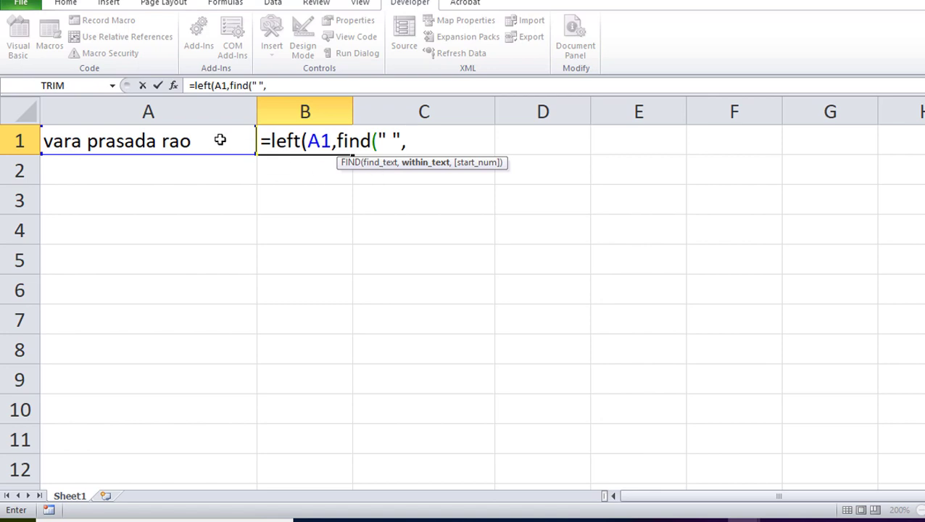
click(219, 139)
text(,)
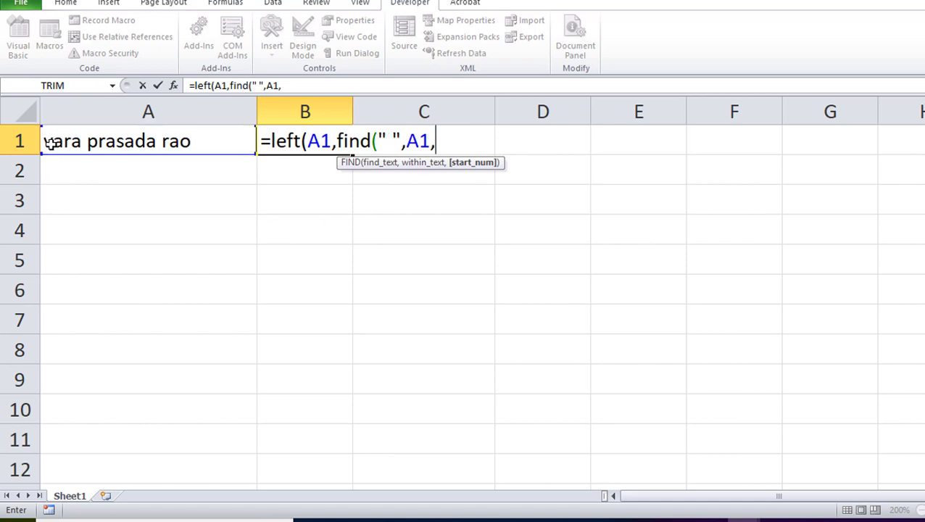
text(1)
text()))
key(Return)
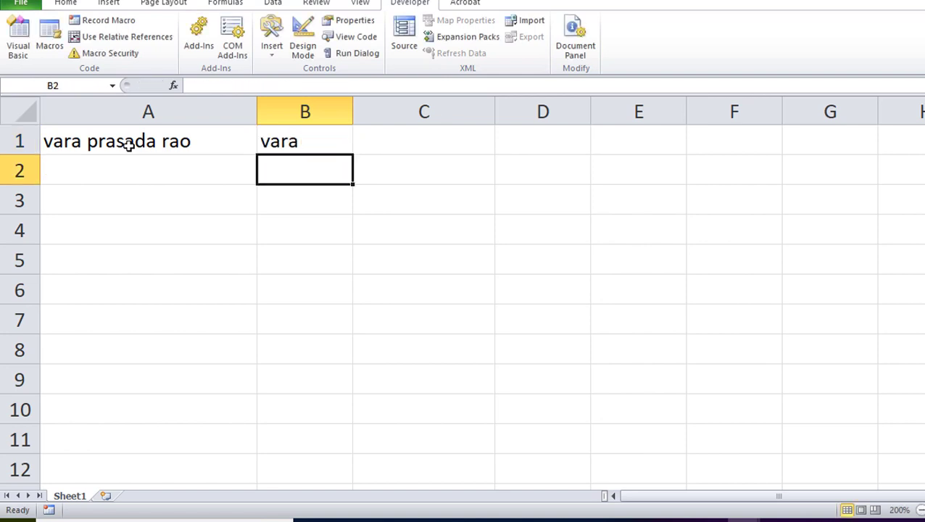
click(300, 142)
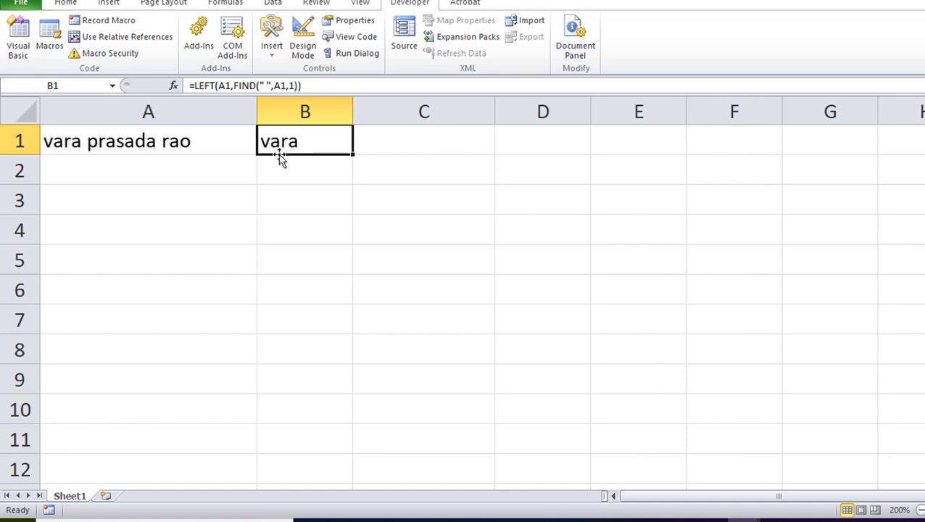
click(411, 149)
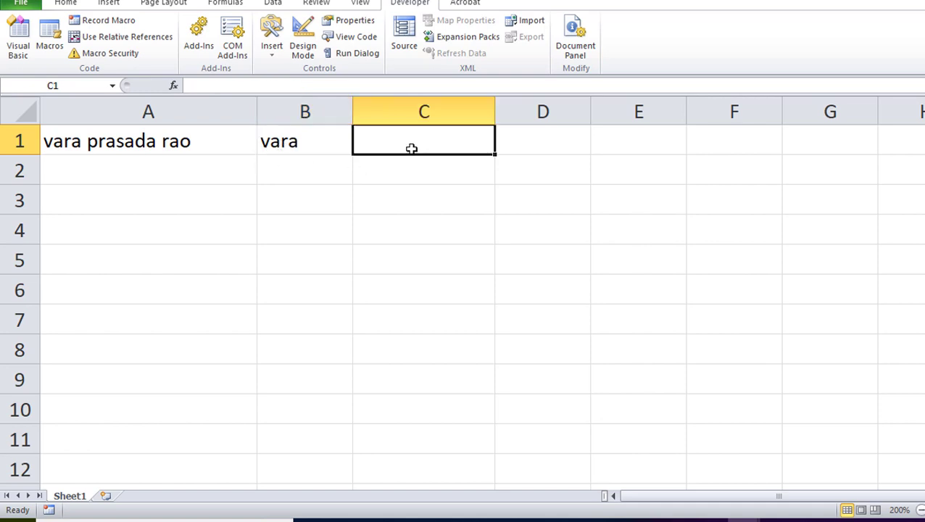
click(554, 140)
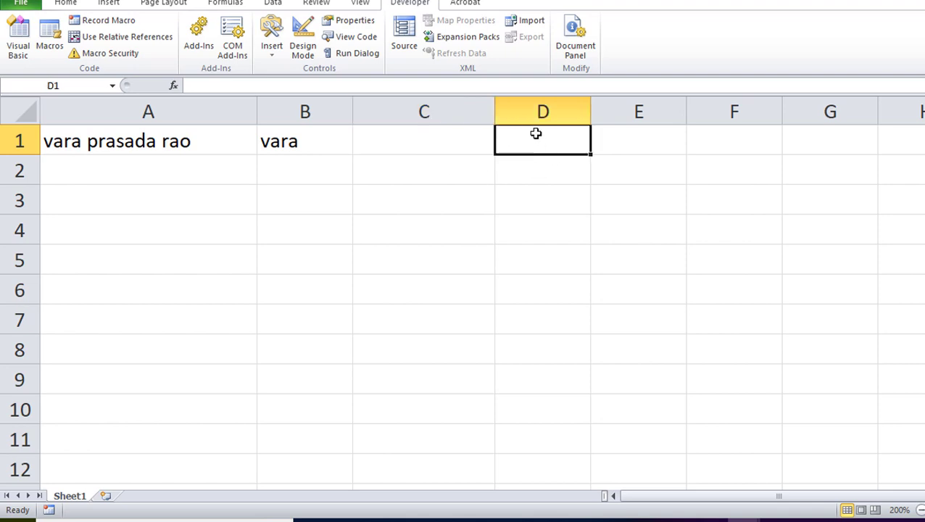
Start D1's last-name formula as =RIGHT(A1,LEN(A1)
text(=ri)
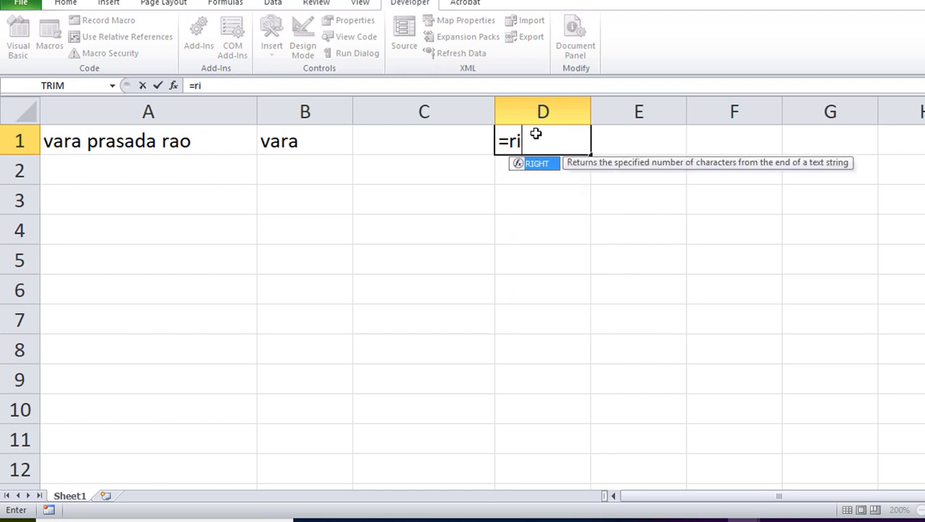
text(ght()
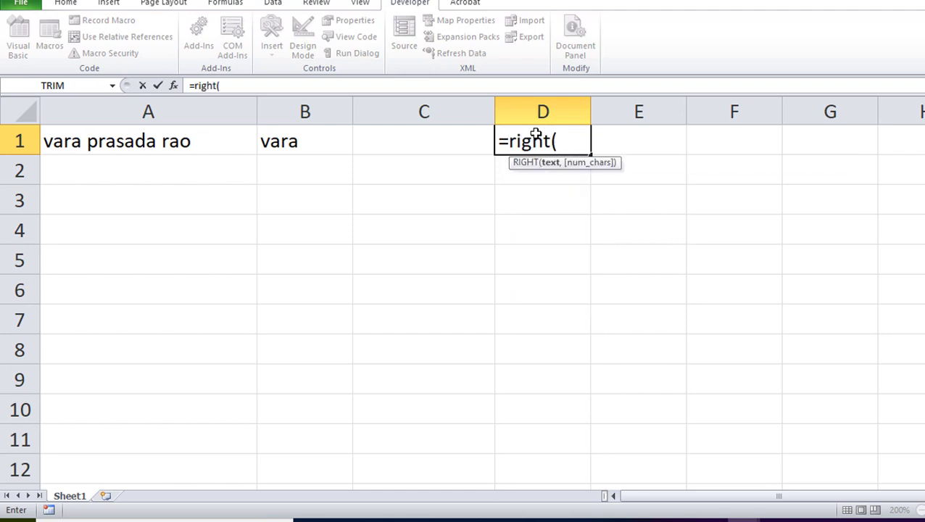
click(176, 142)
text(,)
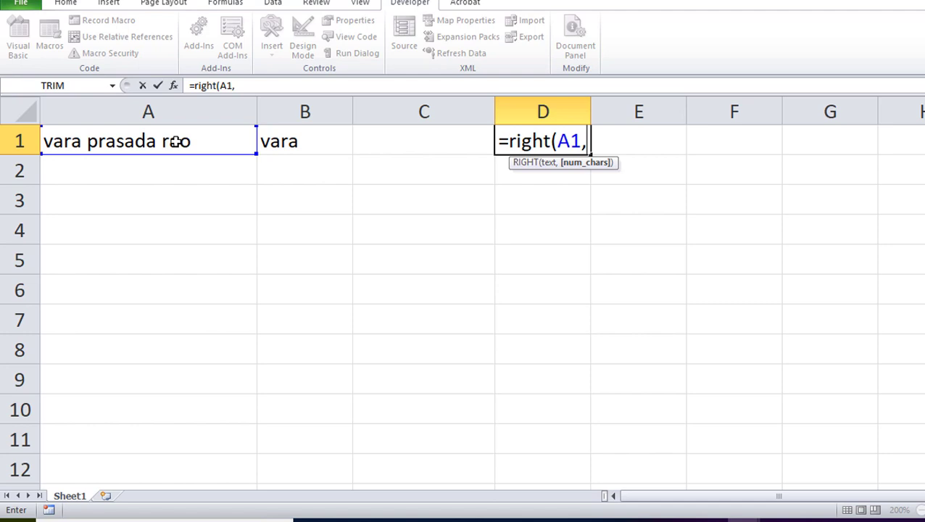
text(l)
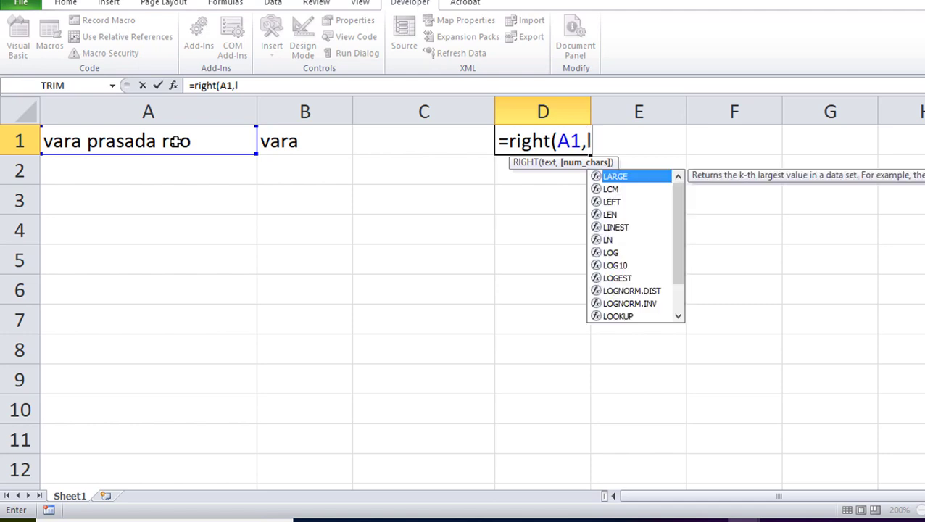
text(eb)
key(BackSpace)
text(n)
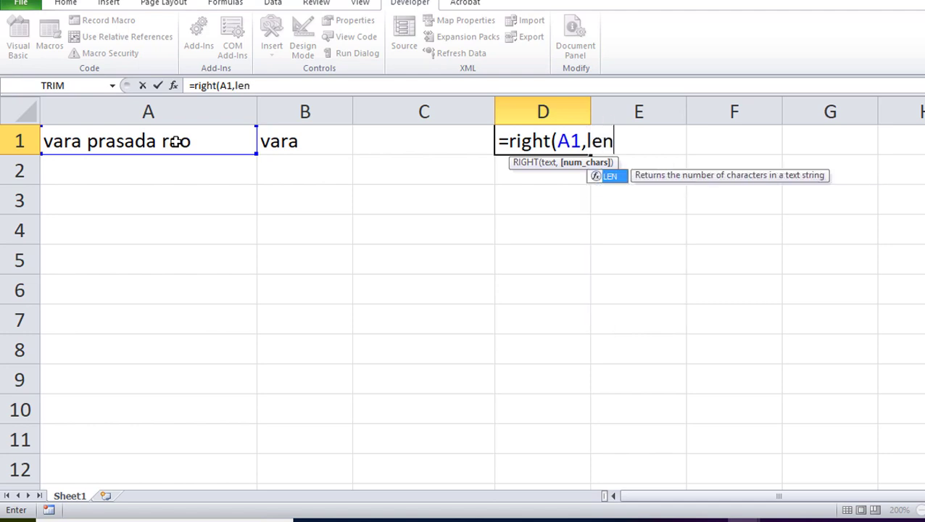
text(()
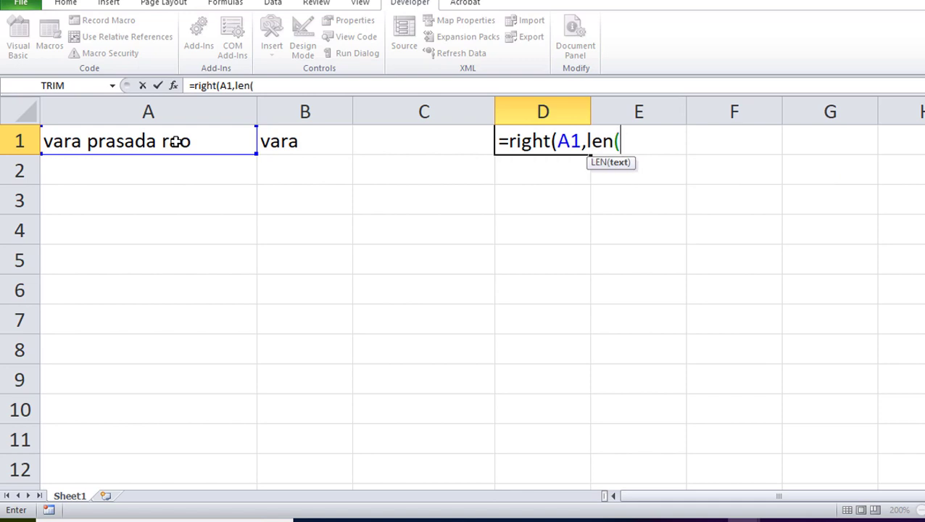
click(175, 141)
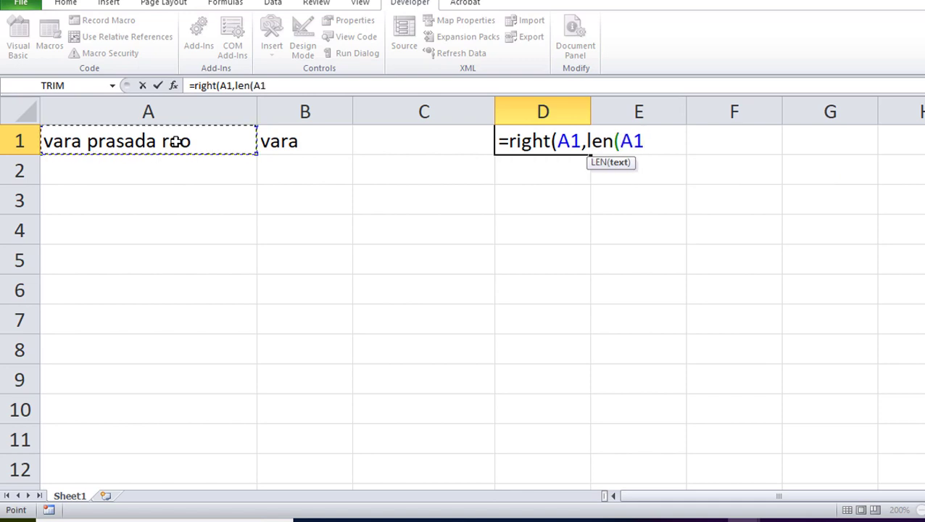
text())
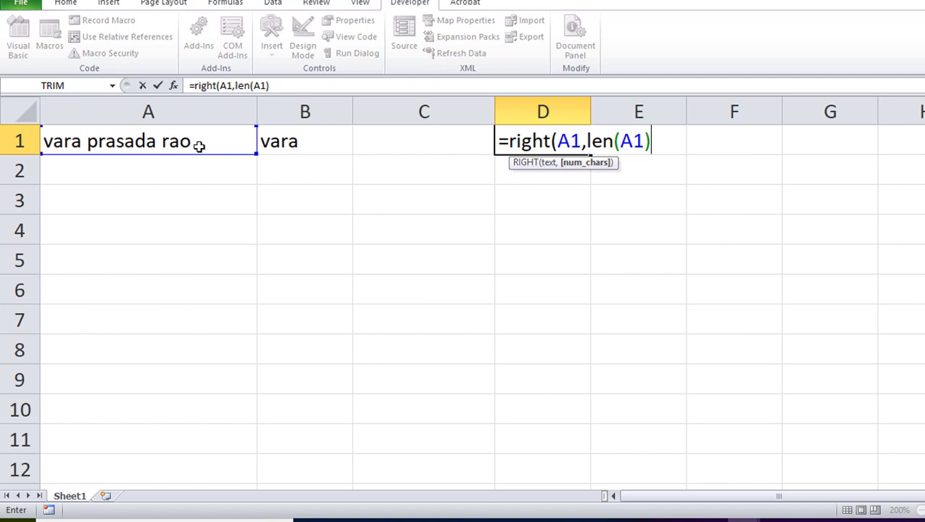
Subtract FIND(" ",A1,LEN(B1 from the length in D1's formula
text(-)
text(find)
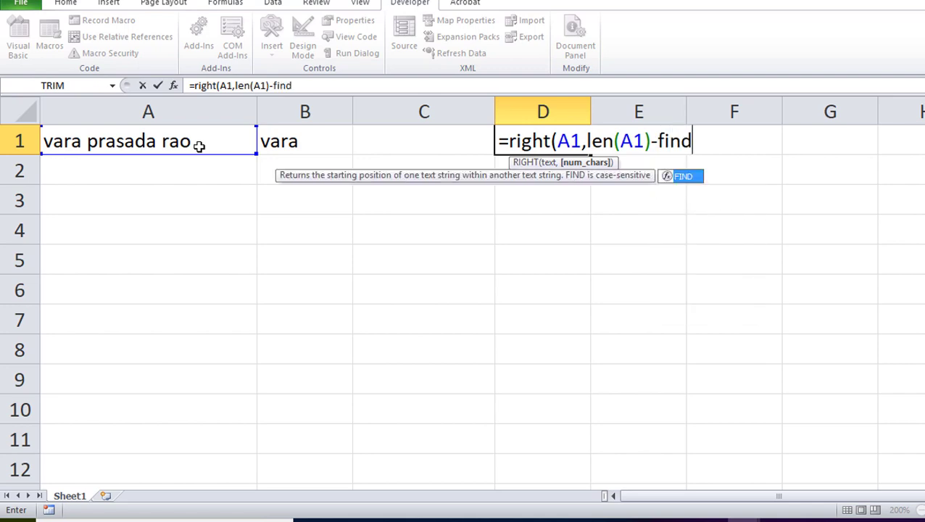
text(()
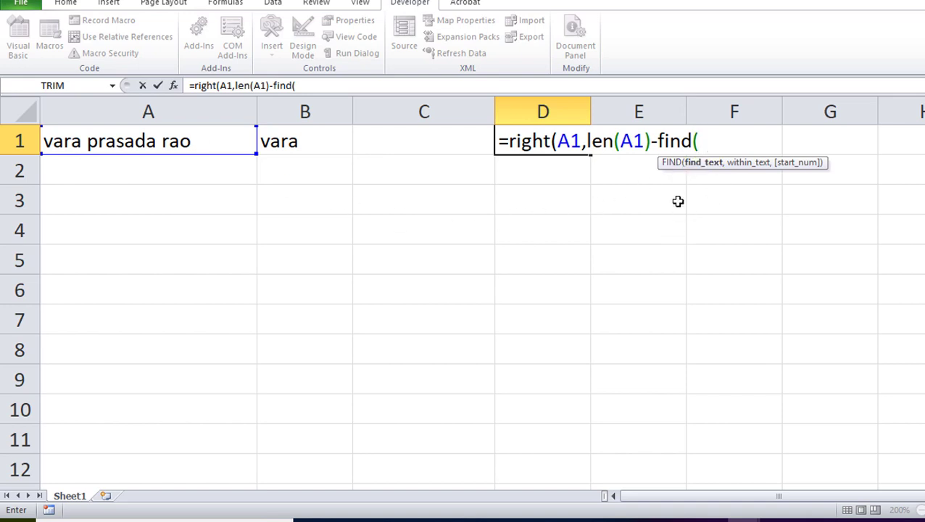
text(" ")
text(,)
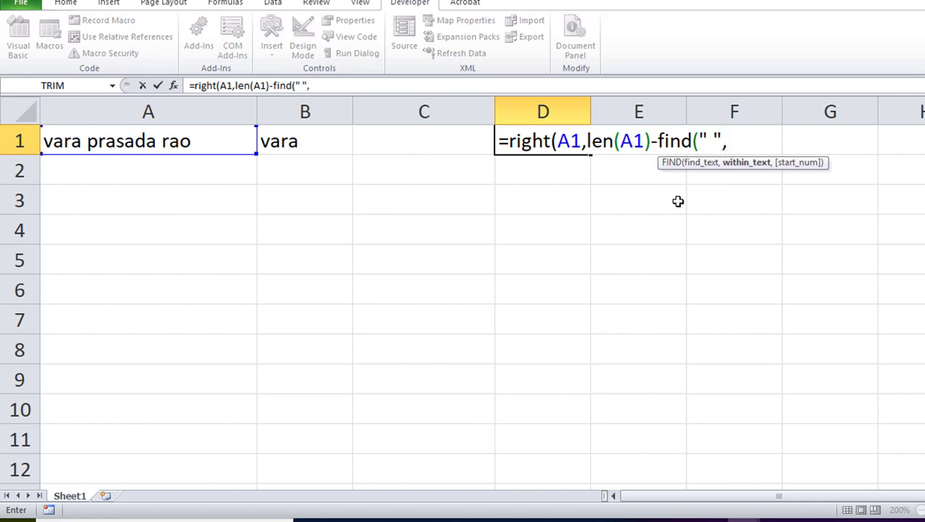
click(215, 141)
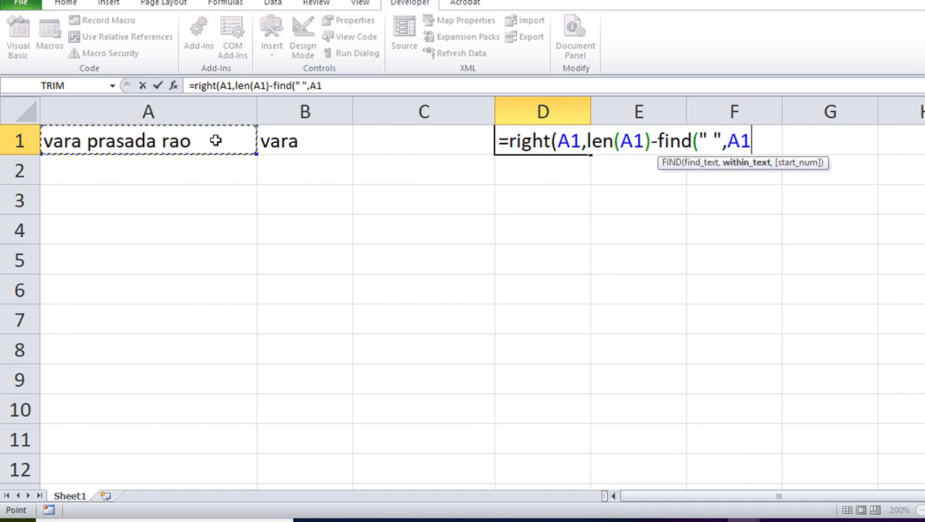
text(,)
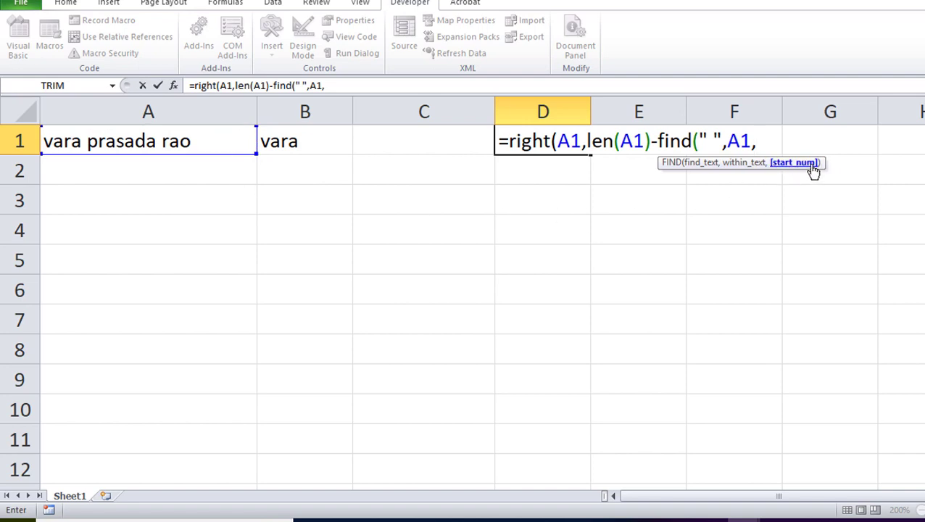
text(len()
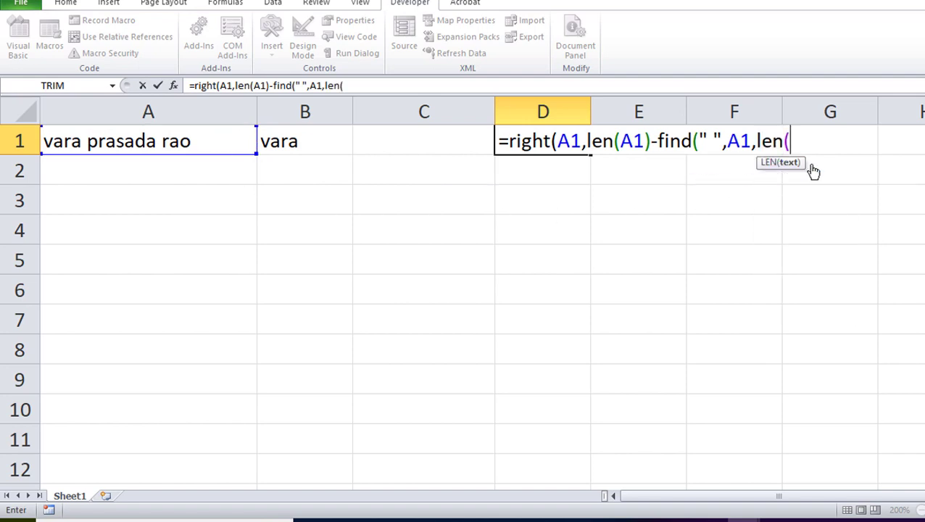
click(307, 138)
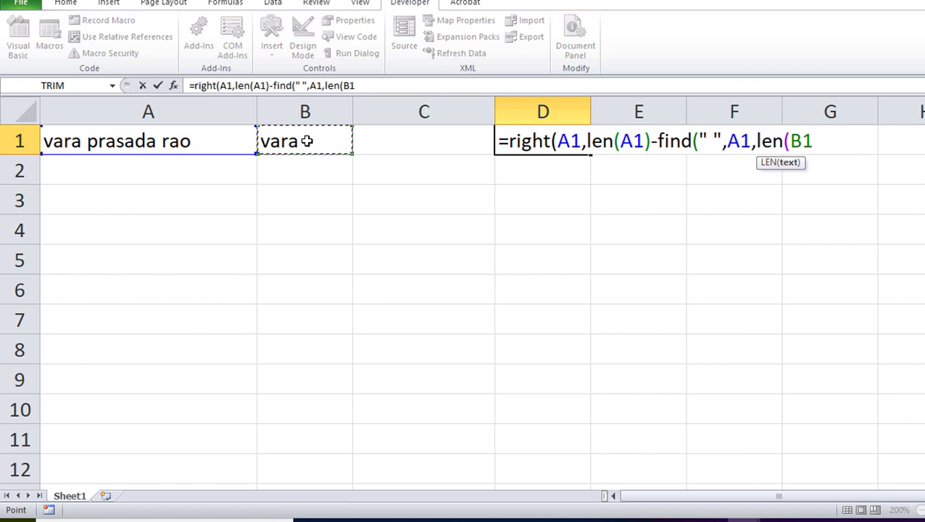
Close the LEN(B1) call inside D1's formula with a bracket
text())
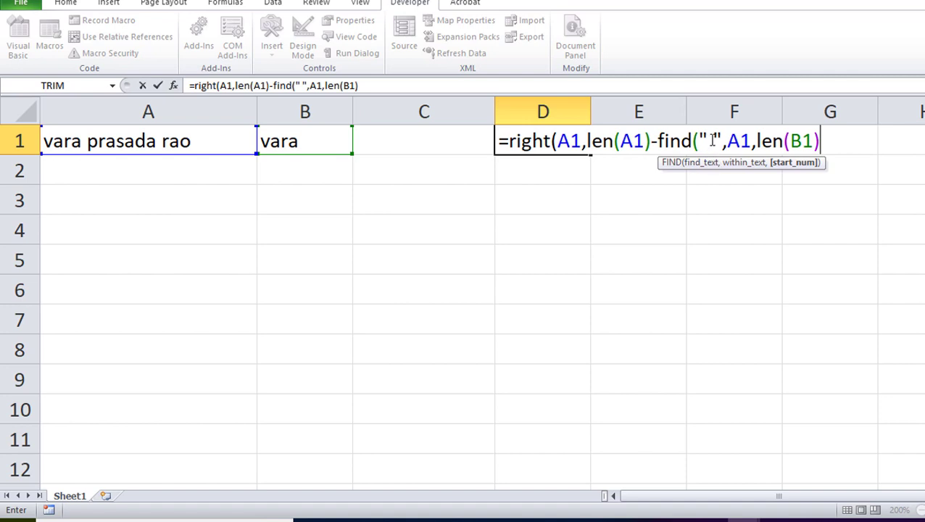
Complete D1 as =RIGHT(A1,LEN(A1)-FIND(" ",A1,LEN(B1)+1)) so it shows rao
click(711, 139)
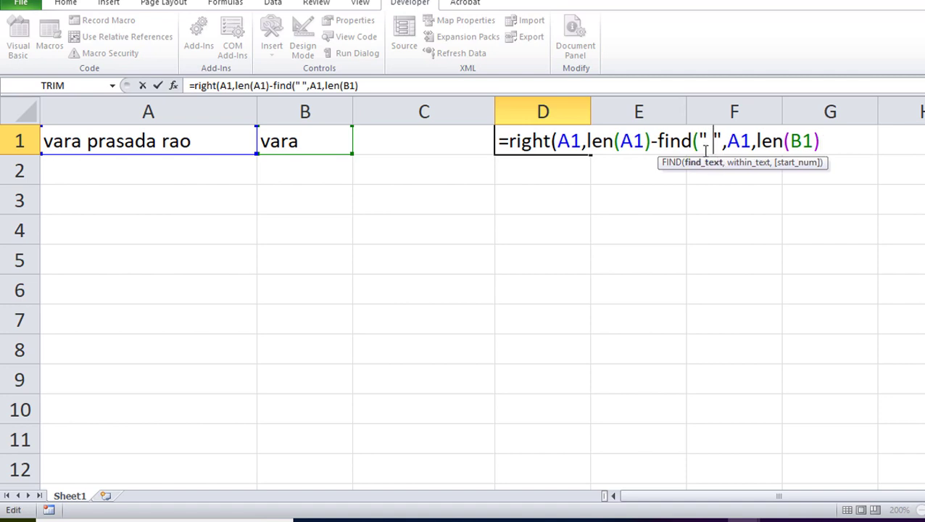
click(738, 140)
click(830, 141)
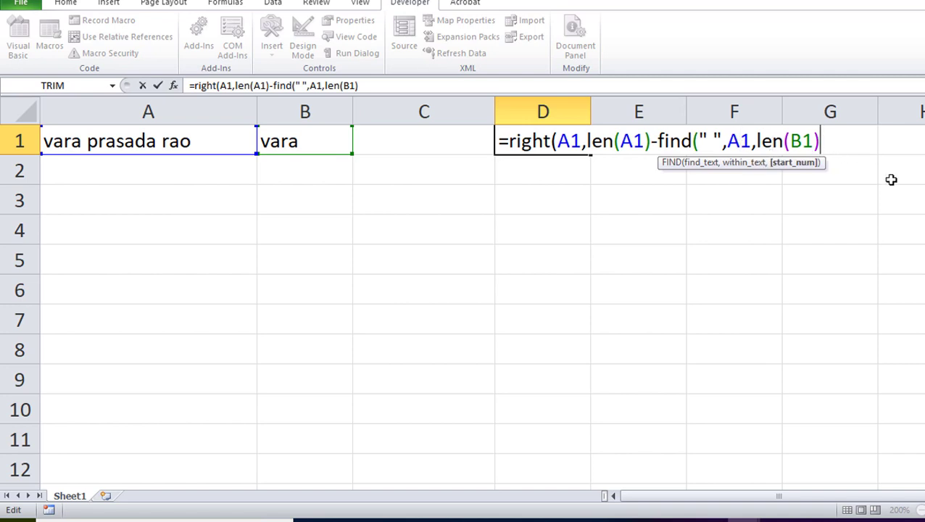
text())
key(BackSpace)
text(+1)
text())
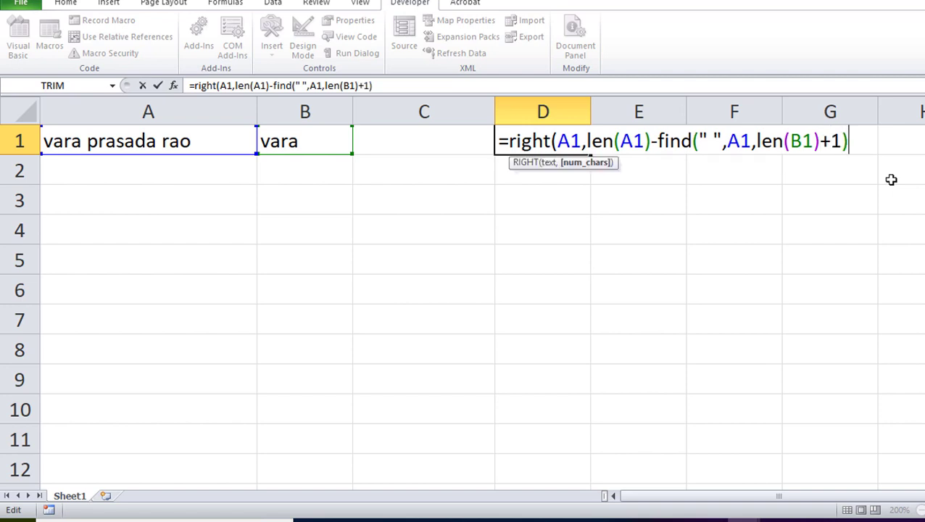
key(Return)
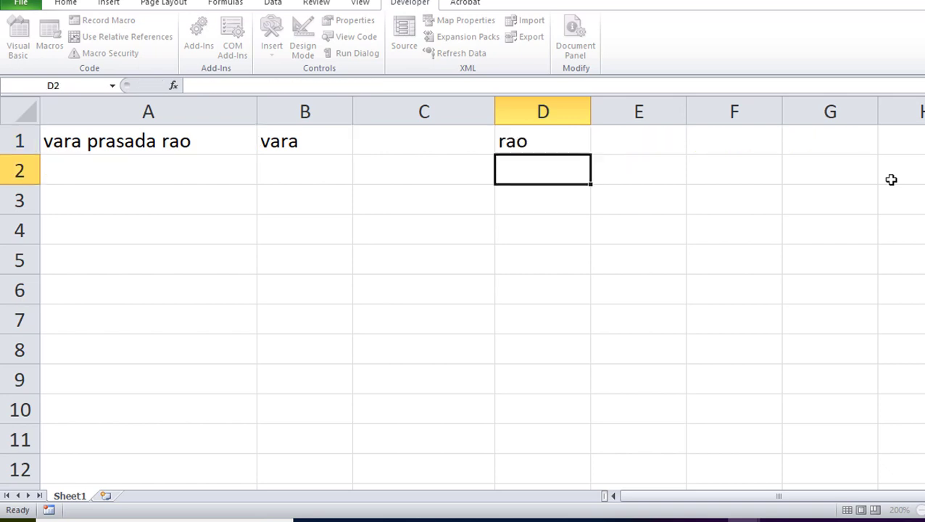
click(560, 142)
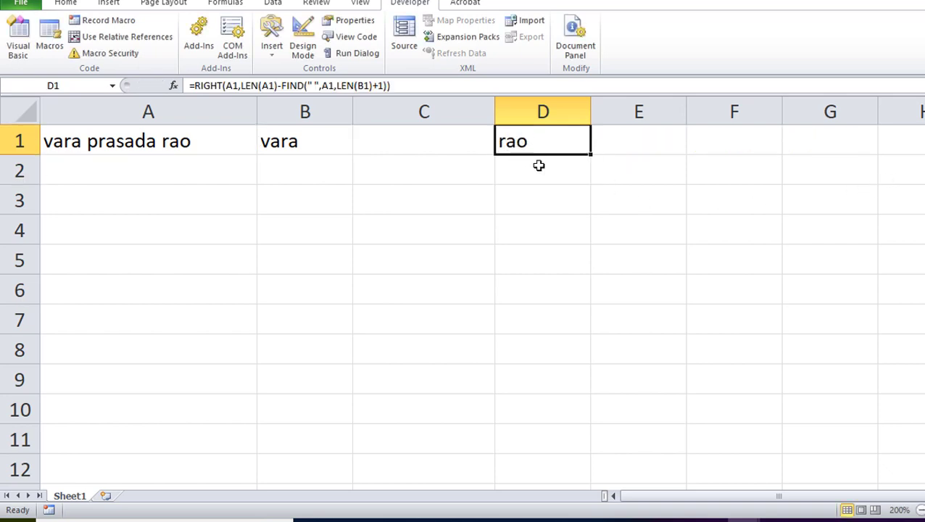
Begin C1's MID formula on A1 with start position LEN(B1)+1
click(418, 140)
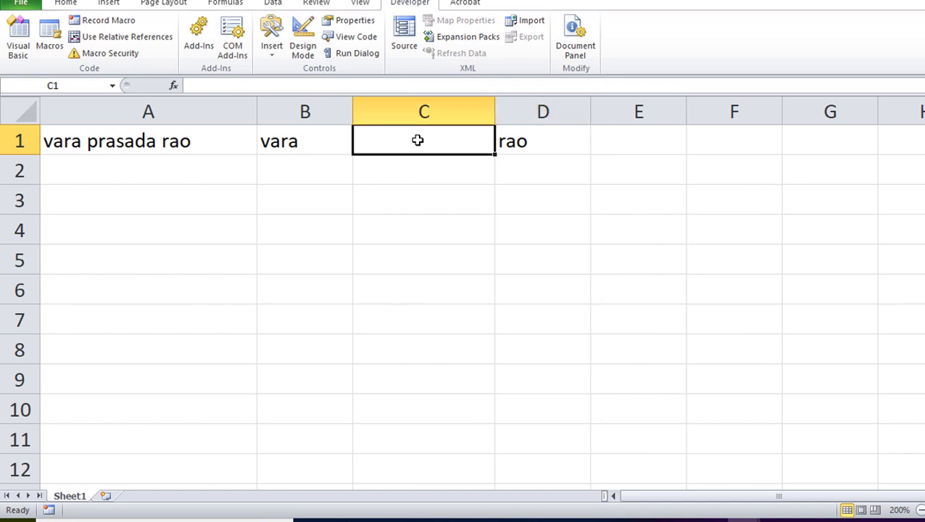
text(=m)
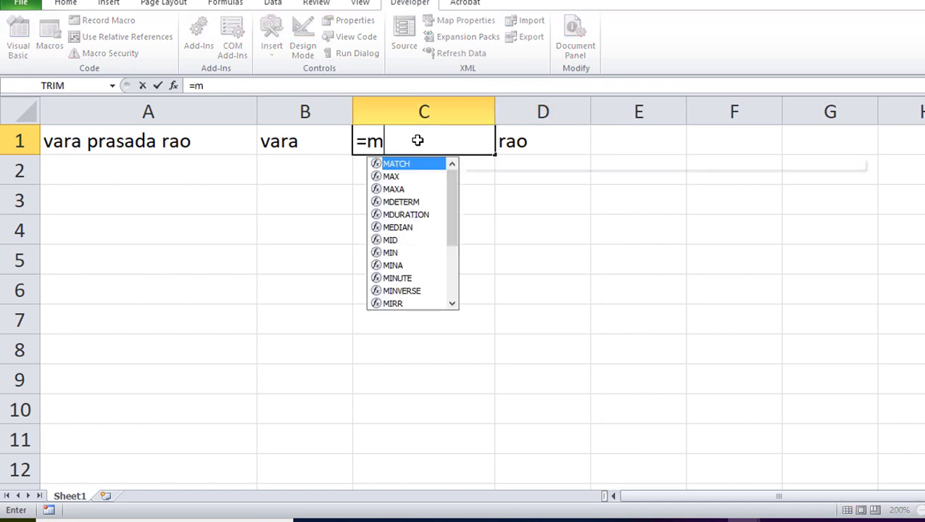
text(id()
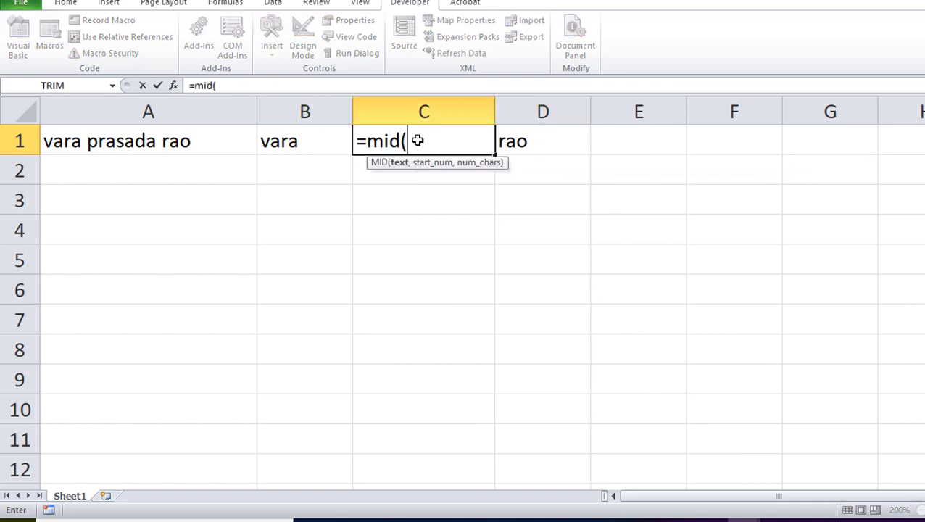
click(193, 139)
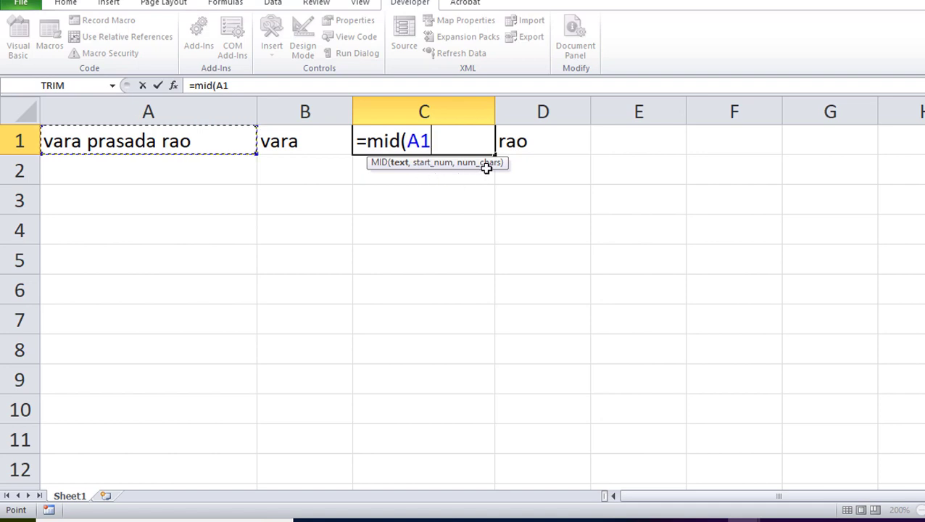
text(,)
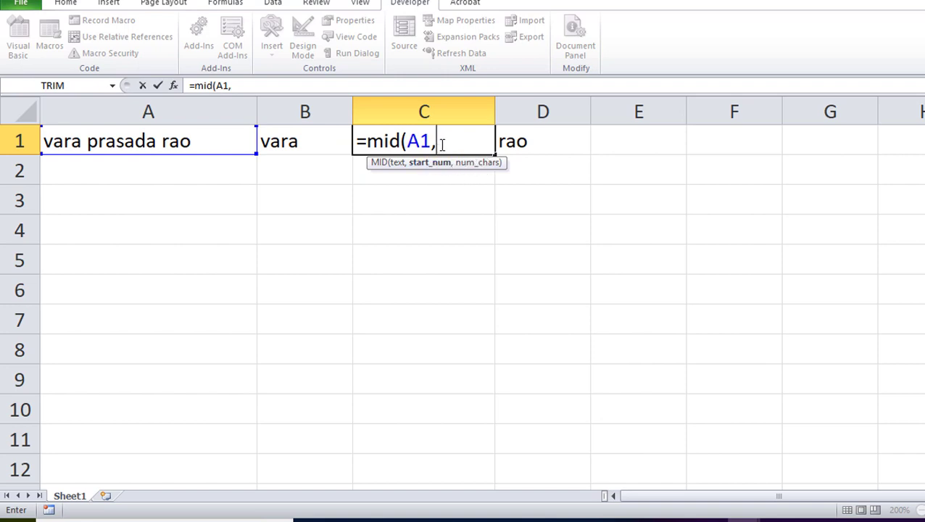
text(len)
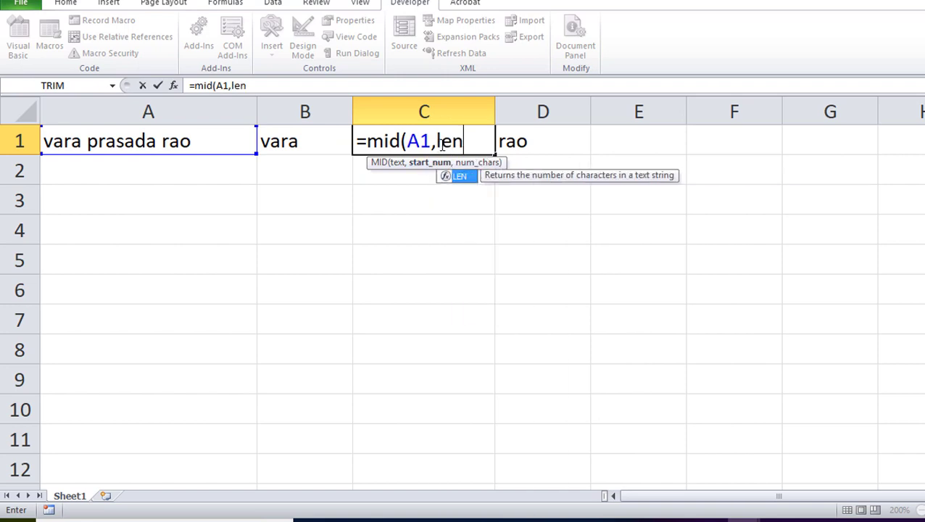
text(()
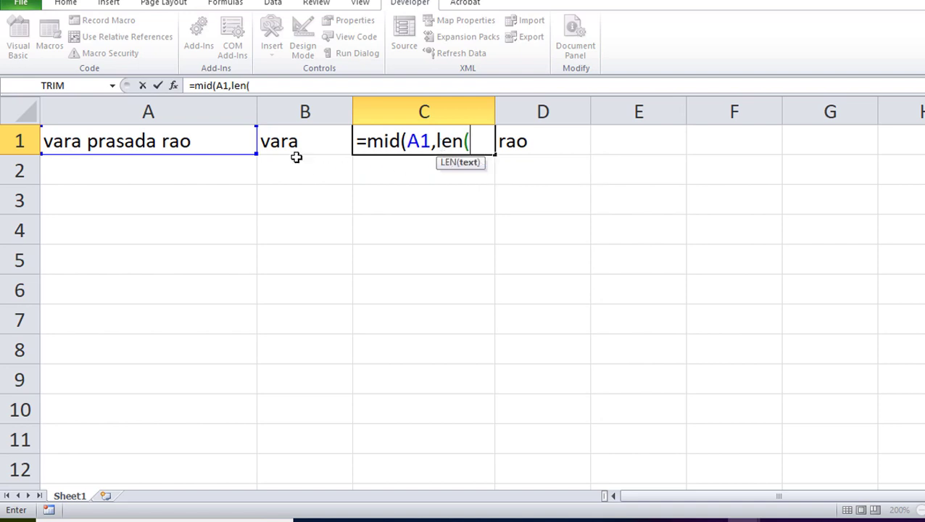
click(296, 146)
text())
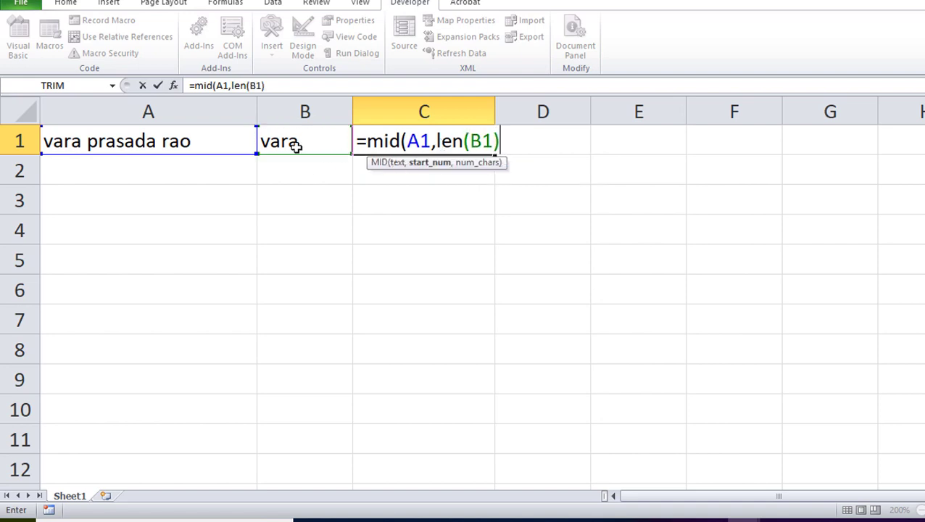
text(,)
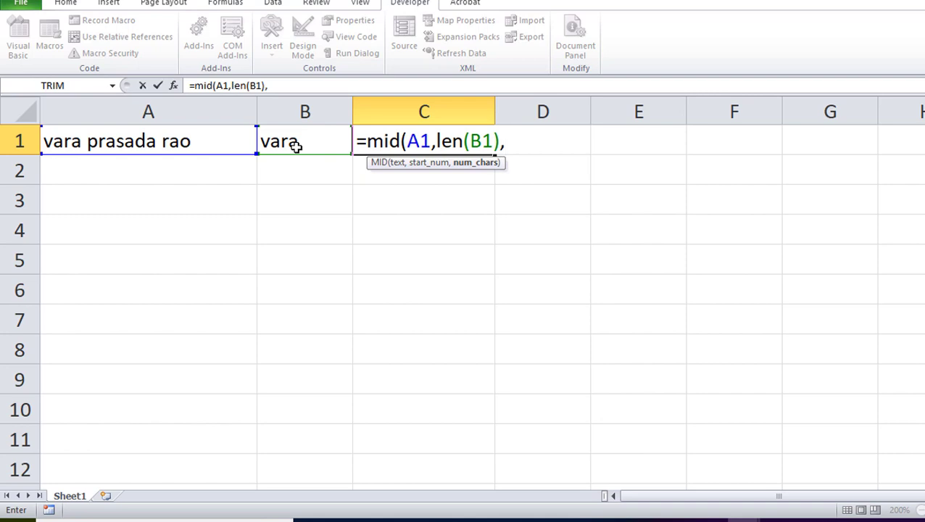
key(BackSpace)
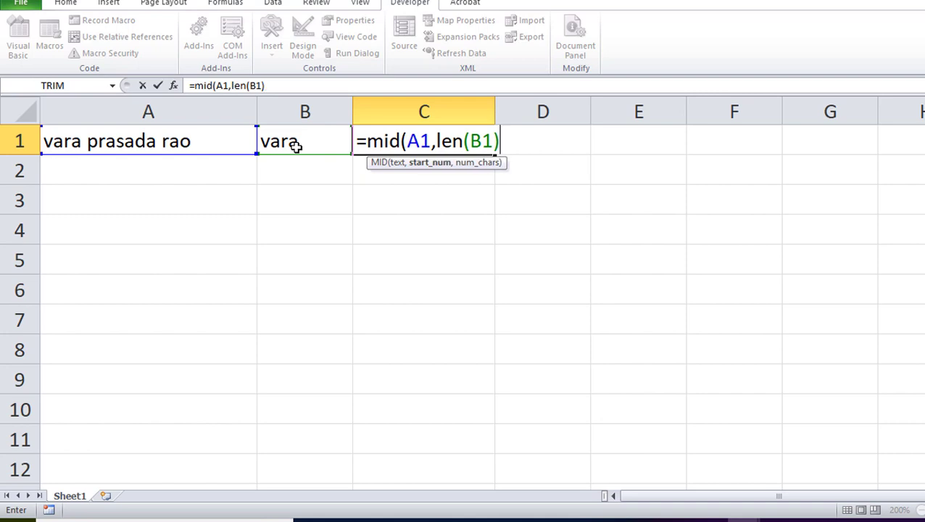
text(+)
text(1,)
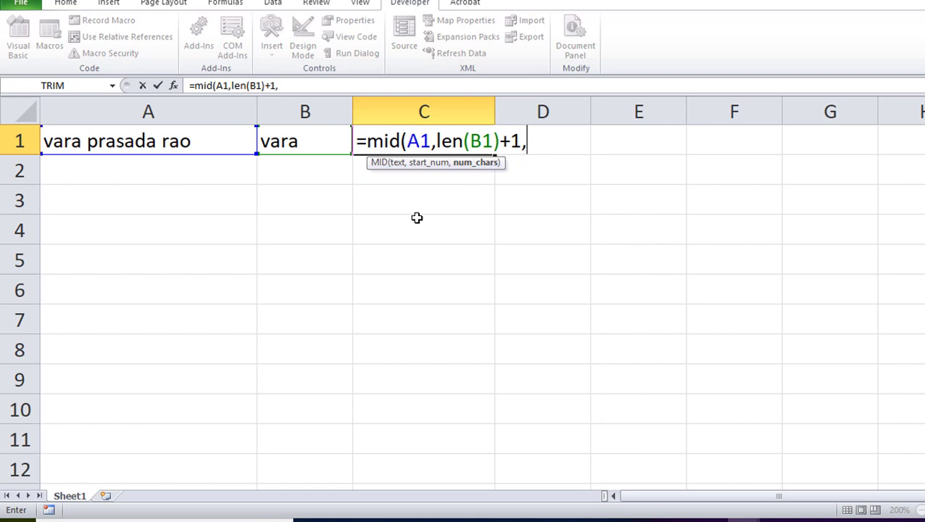
Give the MID length as LEN(A1)-(LEN(B1)+LEN(D1)) and commit, showing prasada
text(len)
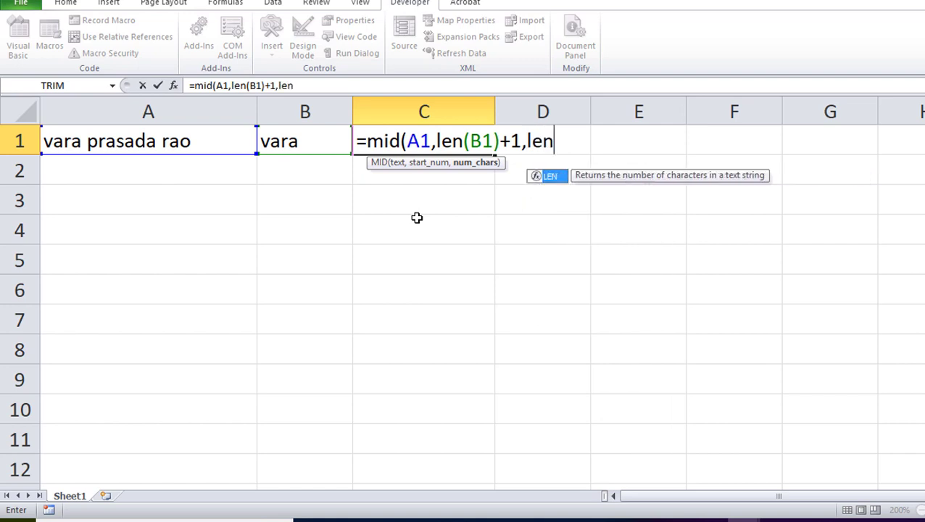
text(()
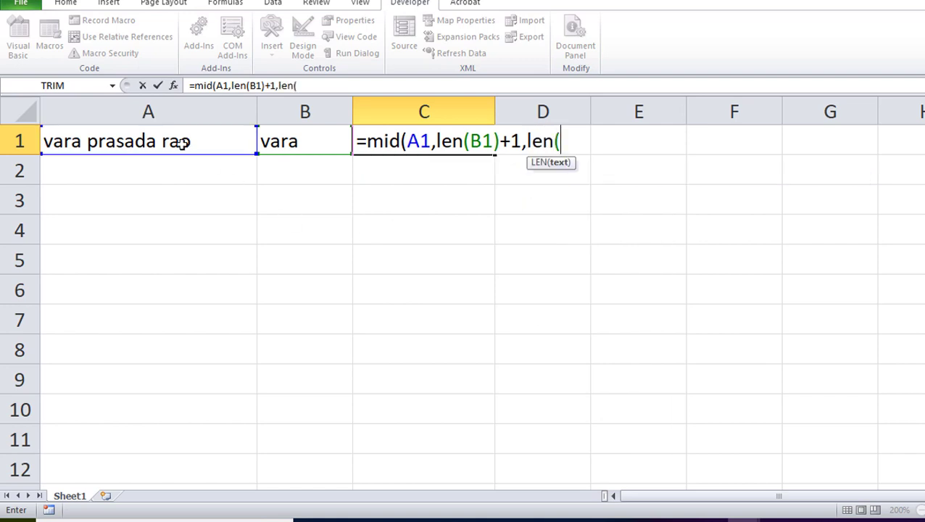
click(176, 142)
text())
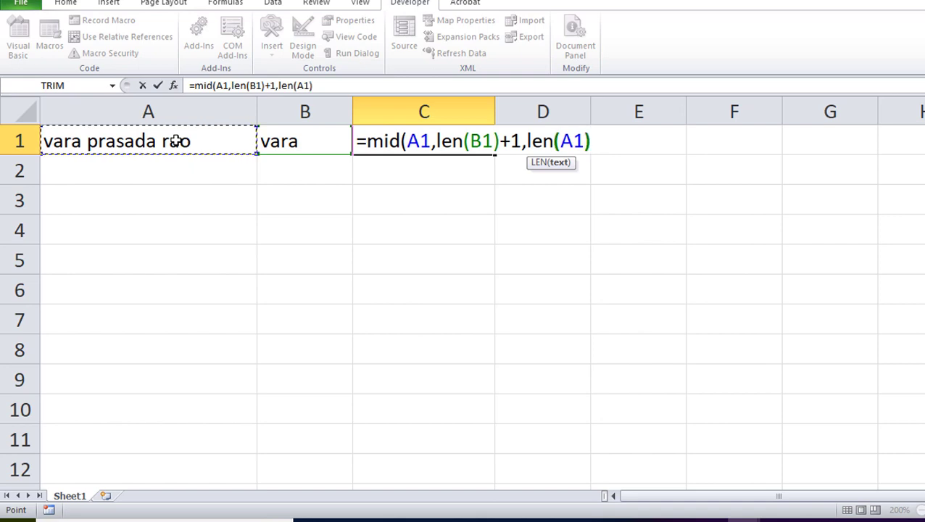
text(-())
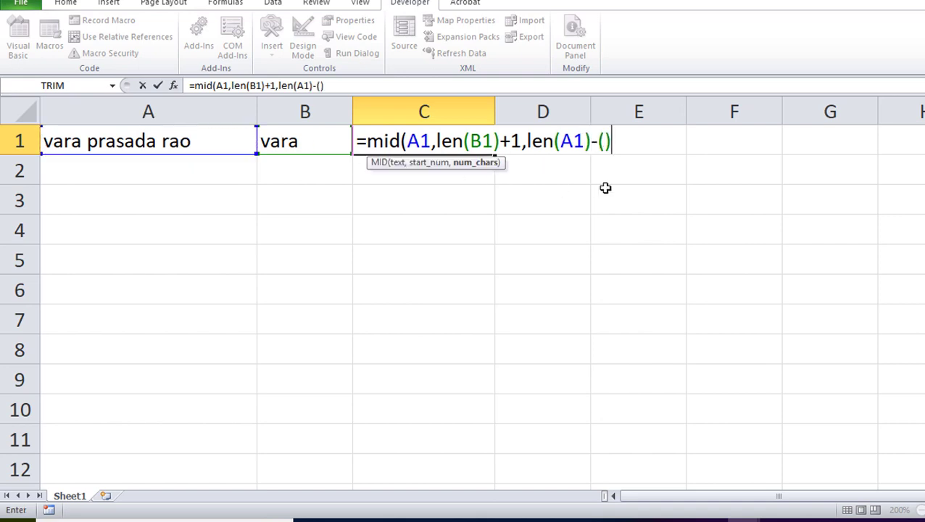
click(607, 142)
text(l)
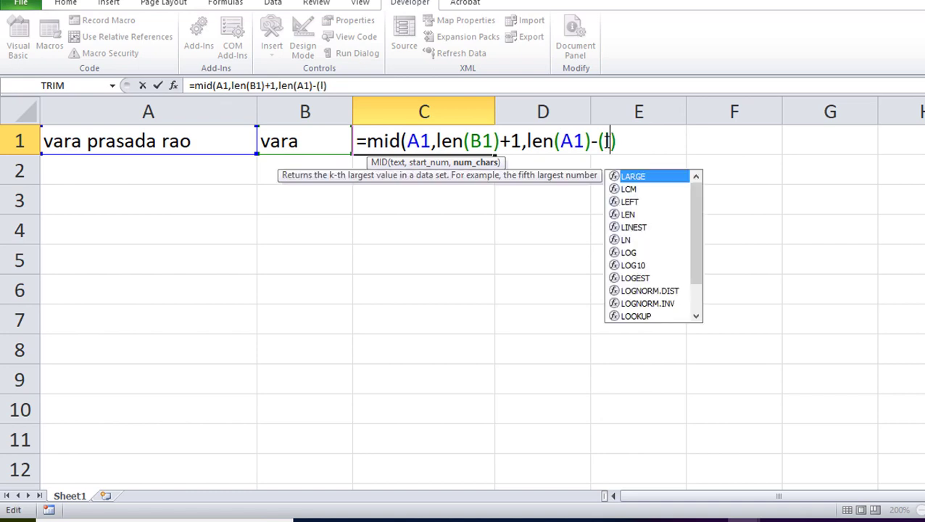
text(en()
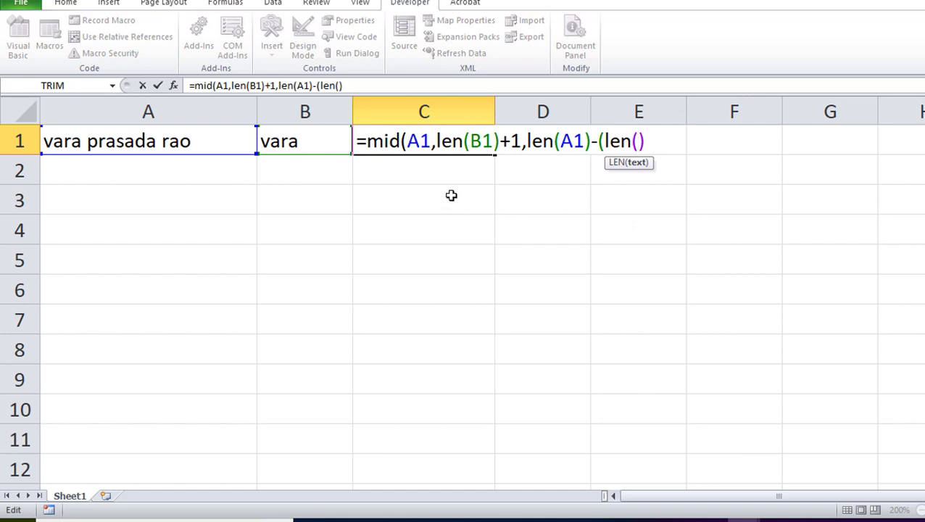
click(304, 146)
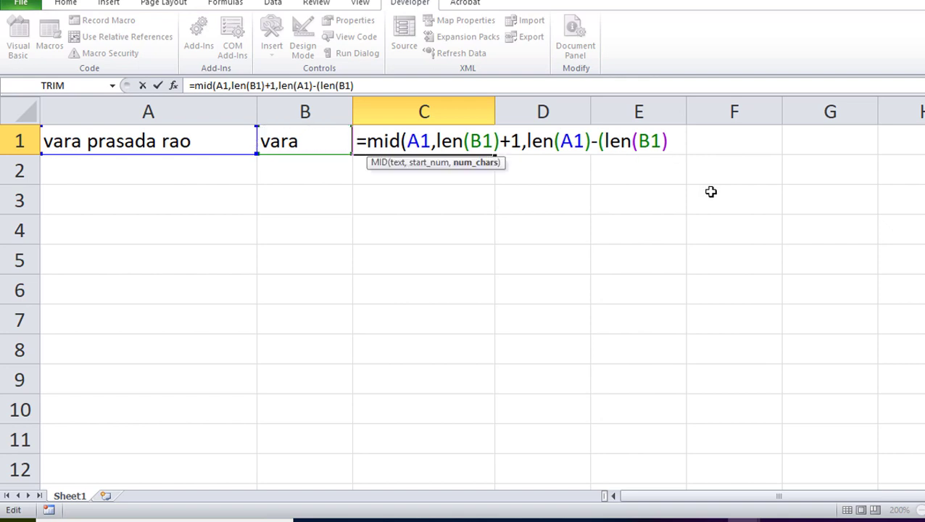
text(+)
text(len()
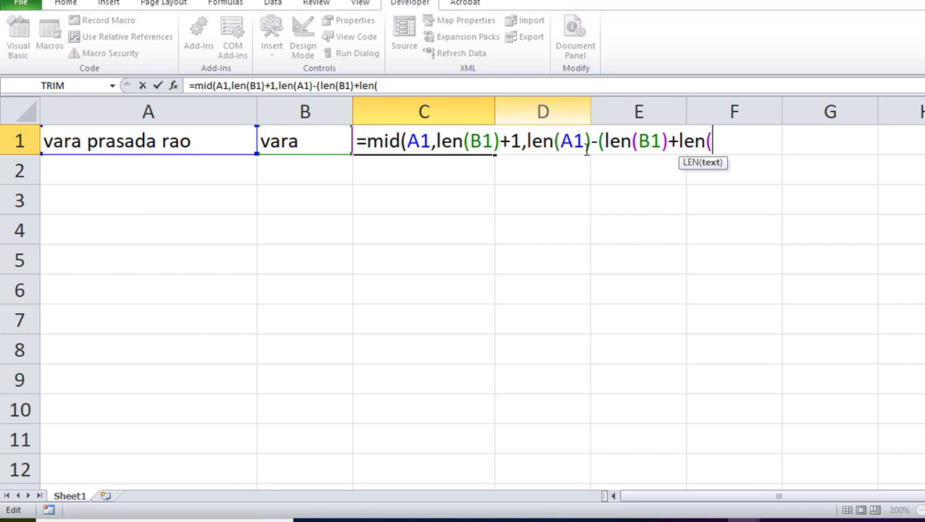
text(d1)
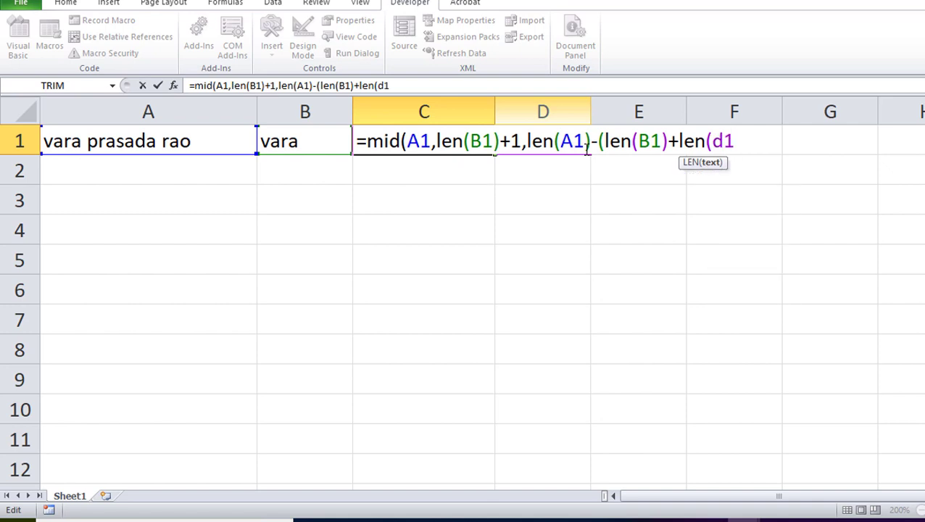
text()))
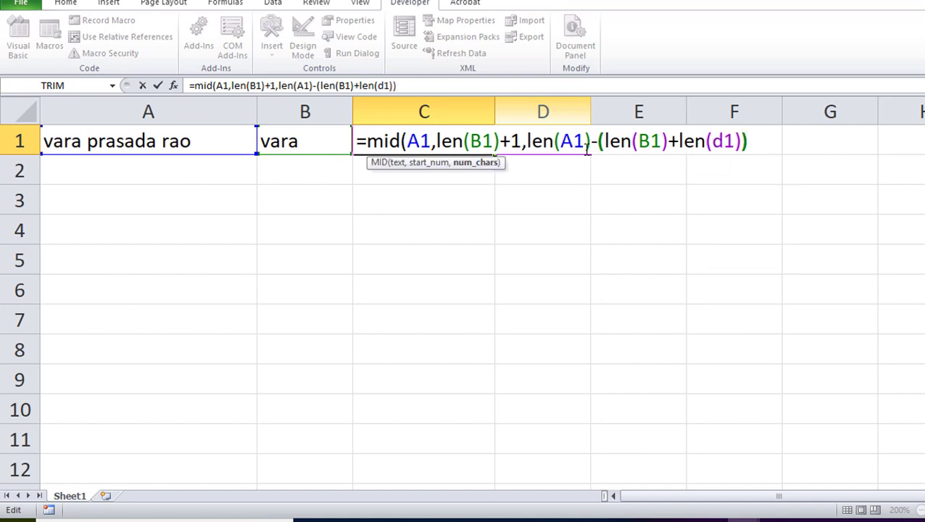
text())
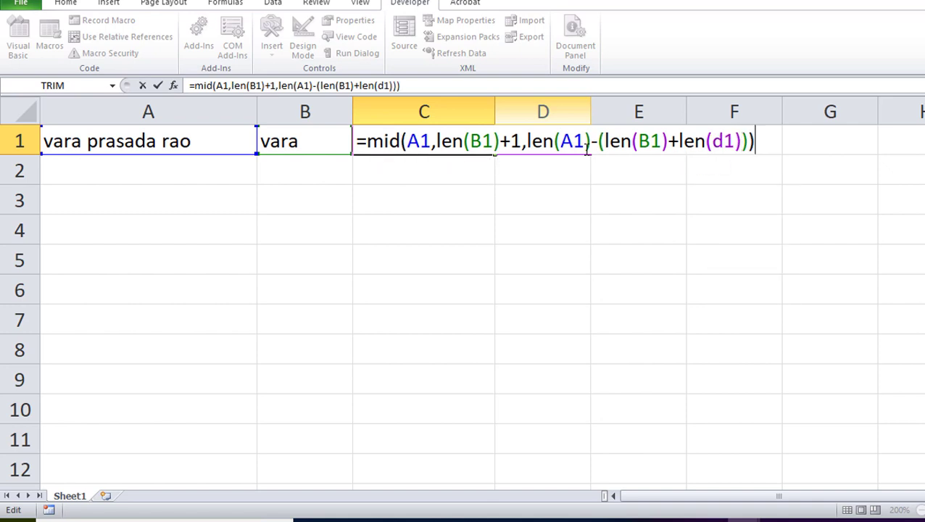
key(Return)
Replace the name in A1 with another three-part full name and confirm B1 splits it
click(428, 148)
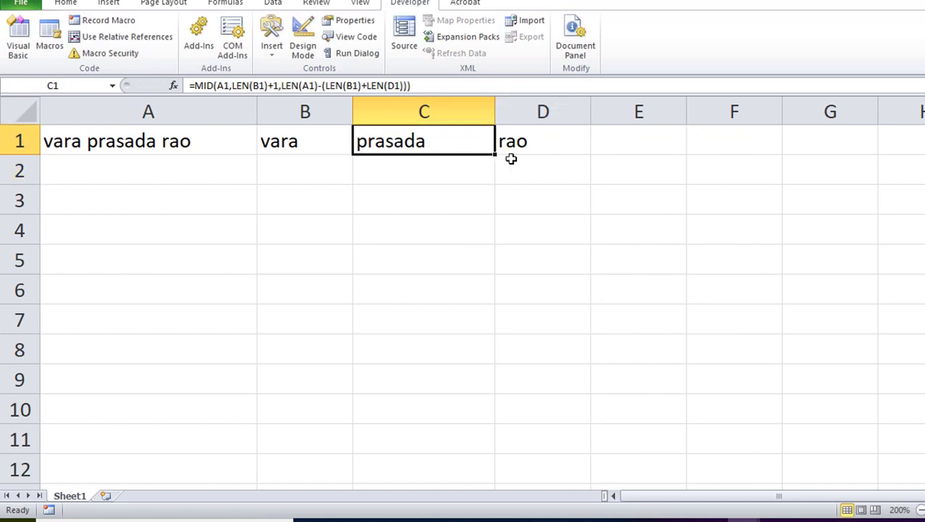
click(340, 138)
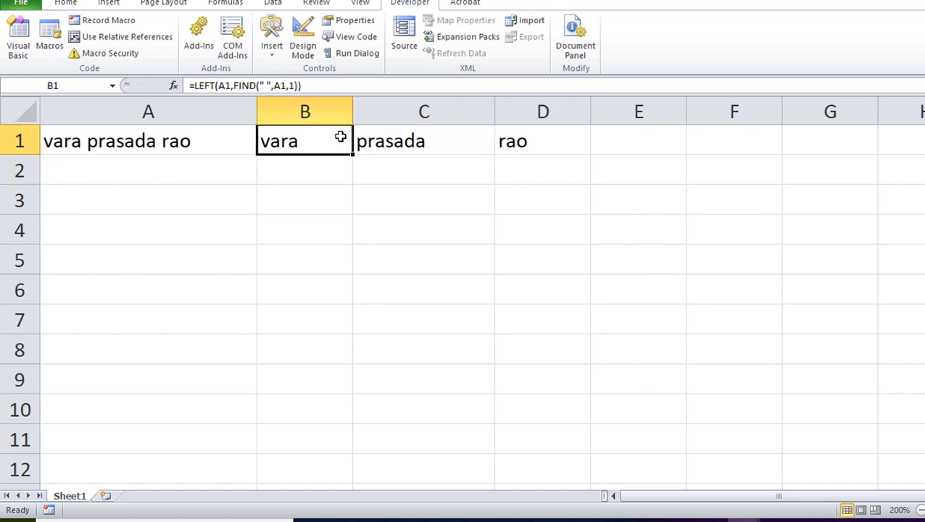
click(226, 141)
text(ta)
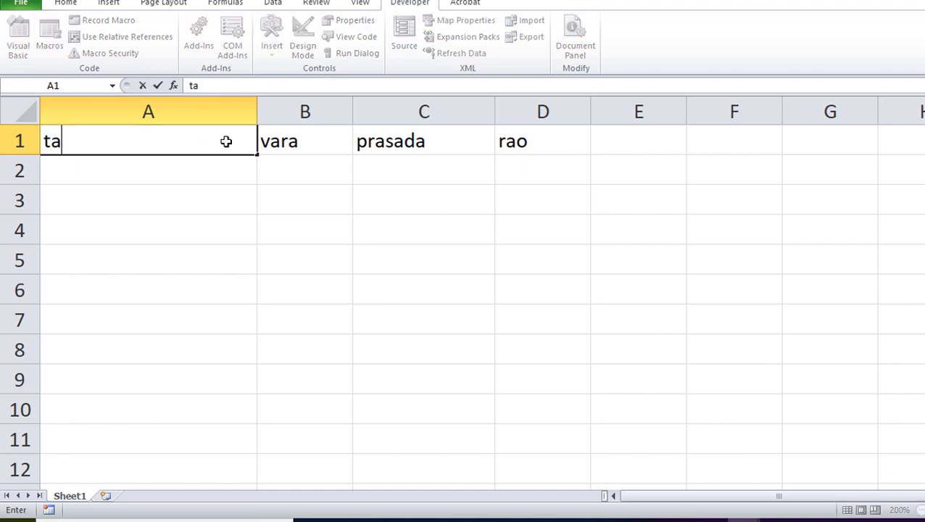
text(raka ra)
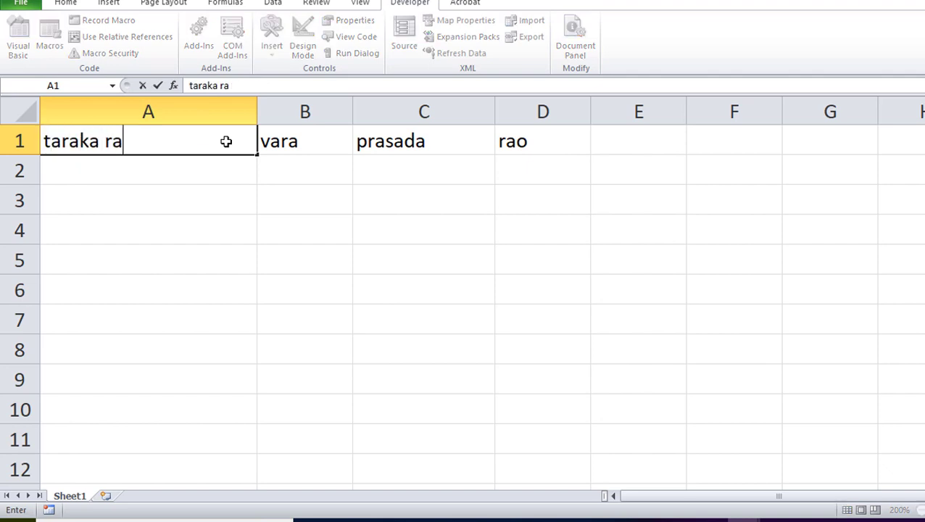
text(ma rao)
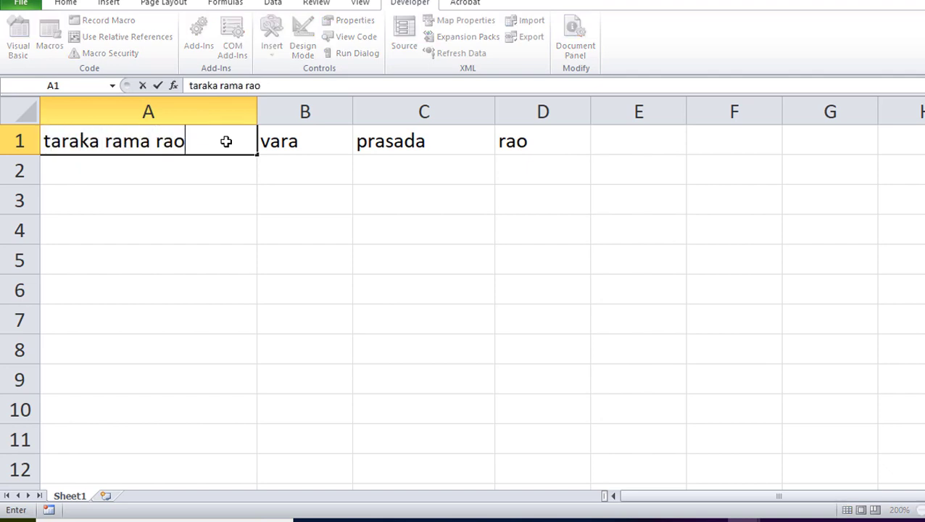
key(Return)
click(312, 153)
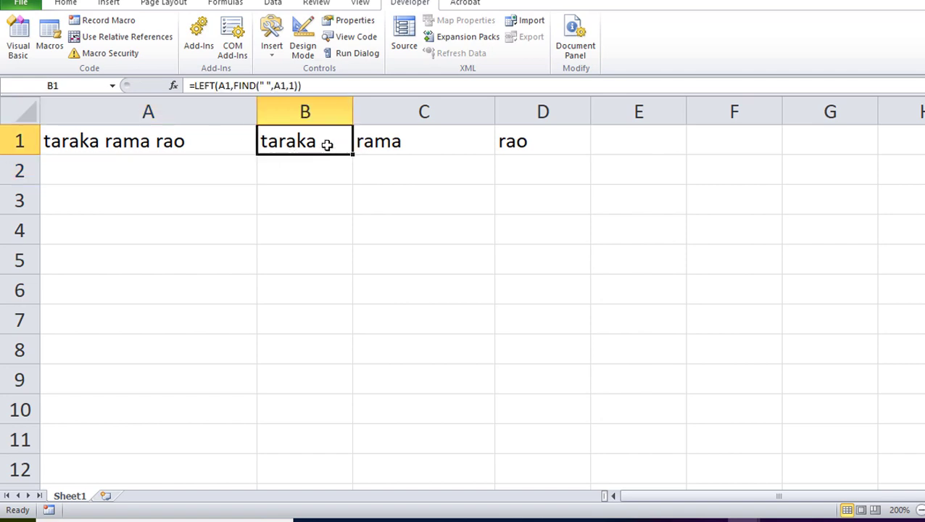
Enter a second three-part full name in A1 and inspect the B1, C1 and D1 formulas
click(211, 138)
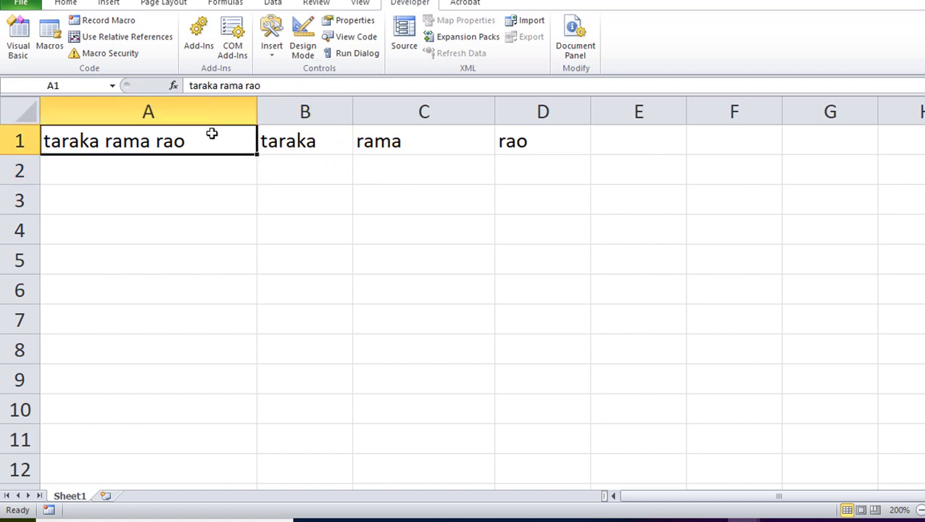
text(venk)
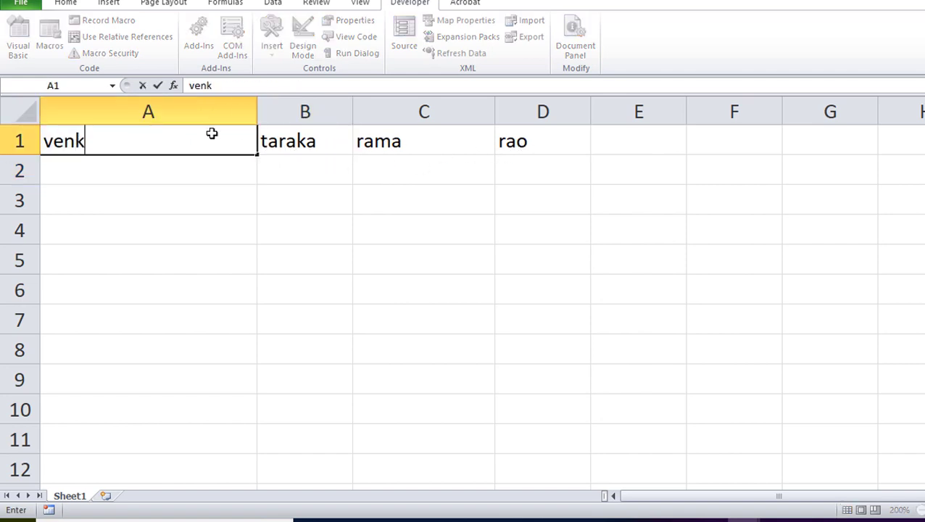
text(ata kr)
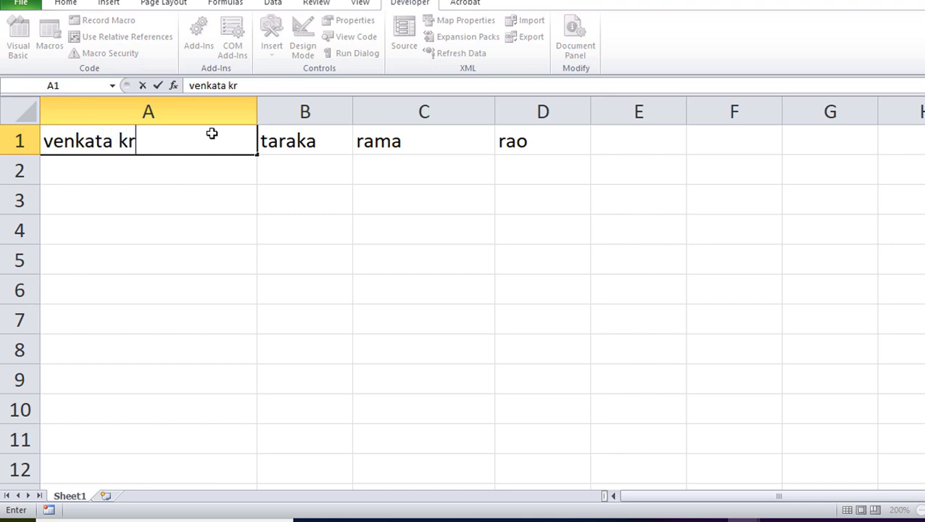
text(ishna r)
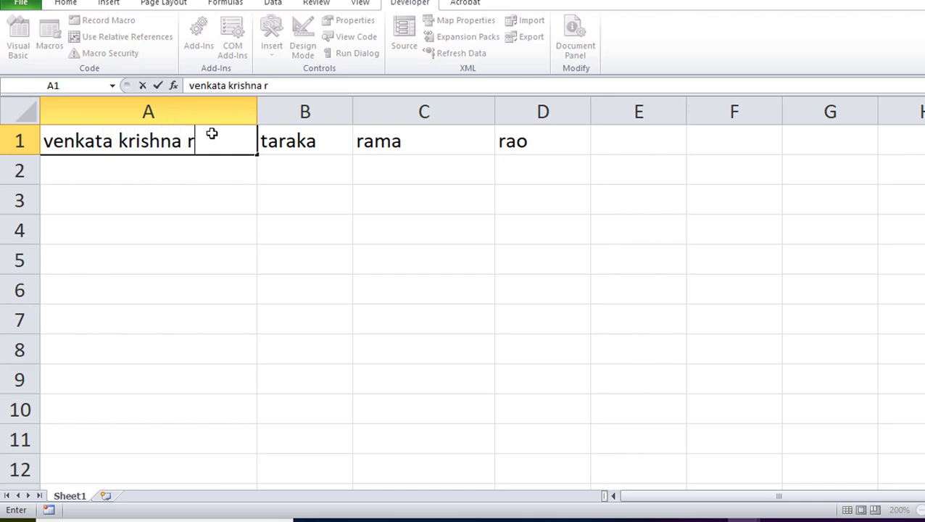
text(eddy)
click(359, 244)
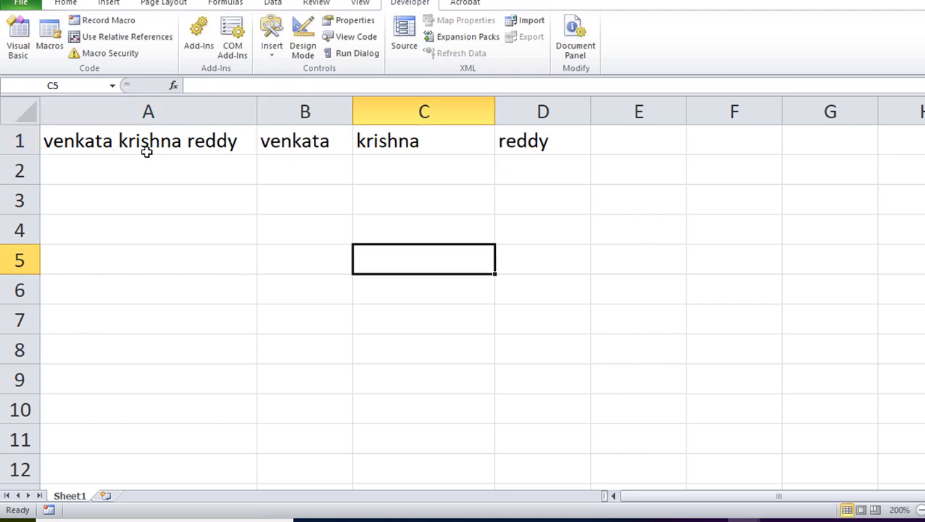
click(428, 147)
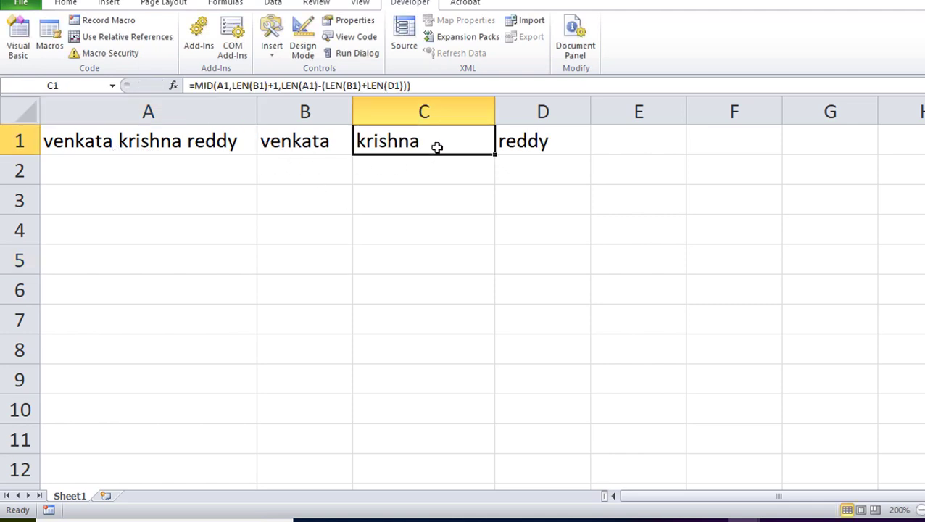
click(543, 145)
click(344, 143)
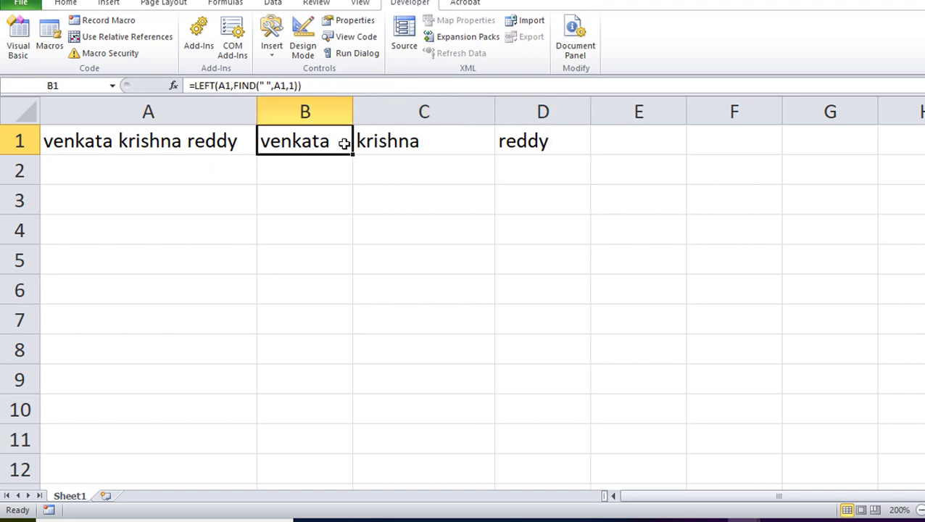
click(373, 142)
click(543, 147)
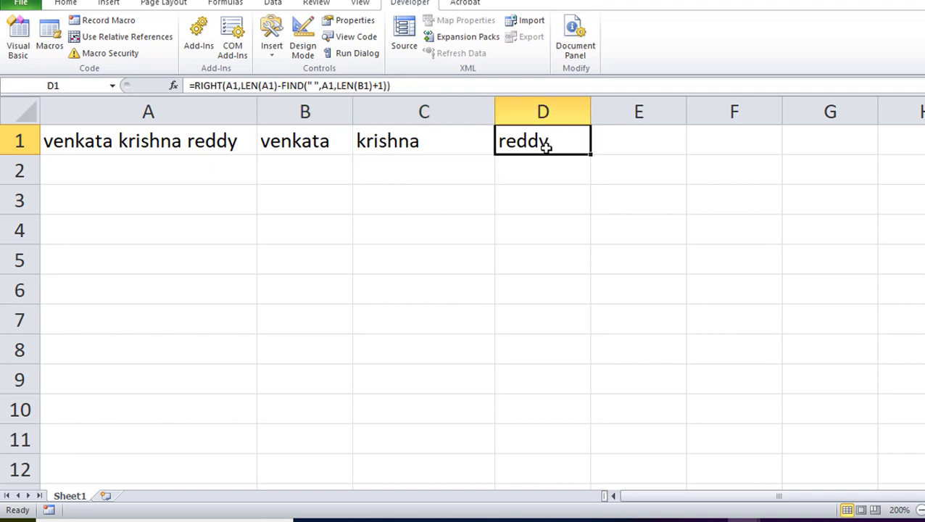
click(312, 142)
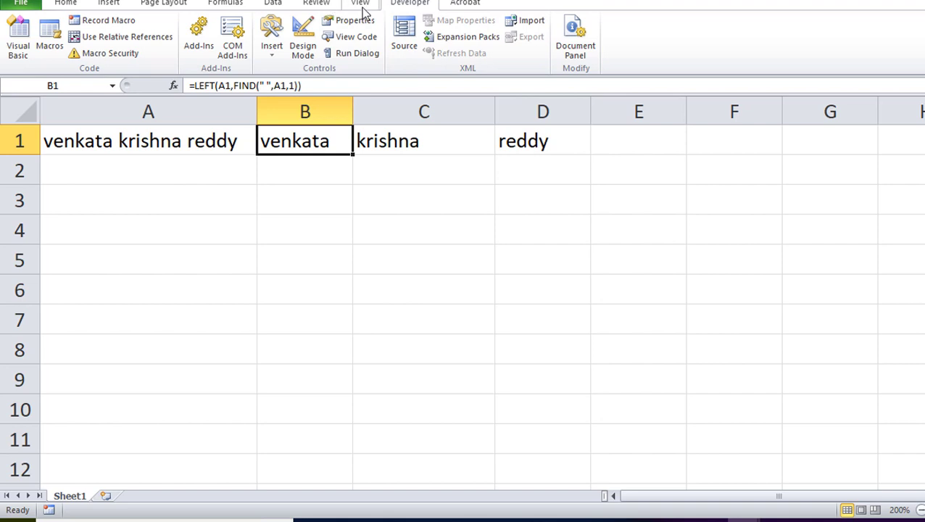
Turn on Show Formulas, widen column B to fit its LEFT/FIND formula, and make row 1 taller
click(236, 6)
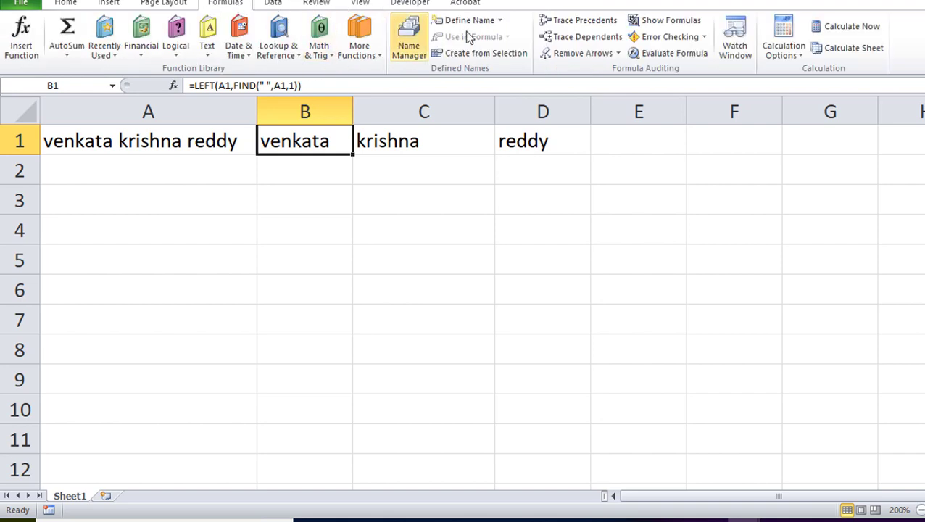
click(696, 20)
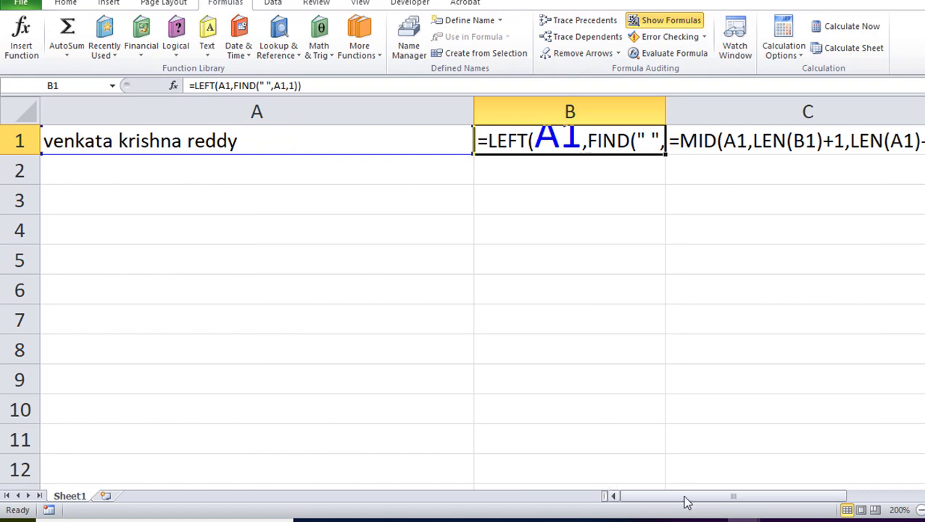
mouse_move(685, 497)
mouse_down()
mouse_move(769, 494)
mouse_move(677, 513)
mouse_up()
drag(665, 108, 794, 109)
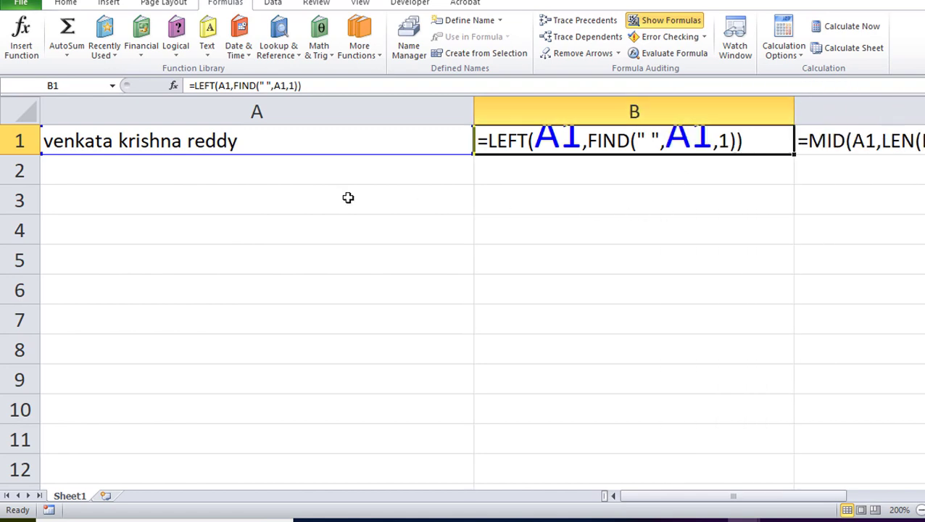
drag(21, 155, 21, 224)
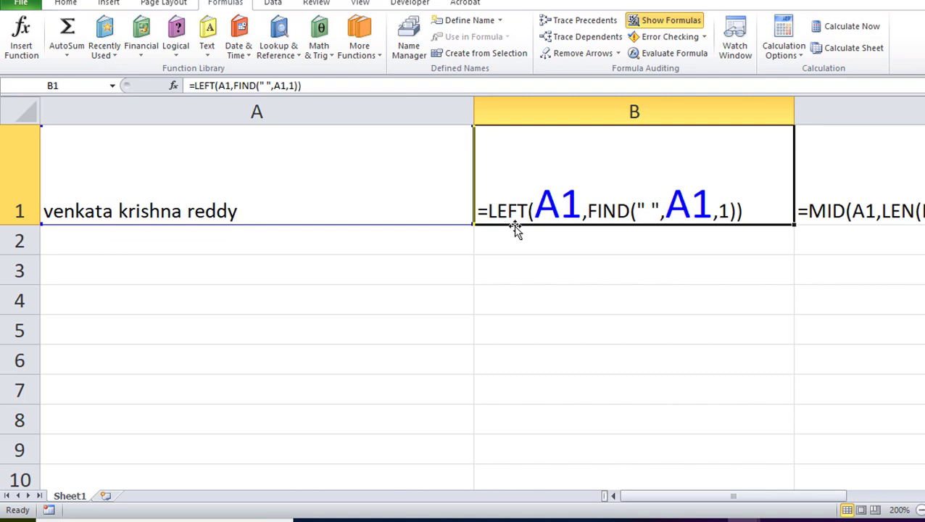
Enter =LEFT(A1,8) in B5 to extract the 8-character first name
click(508, 319)
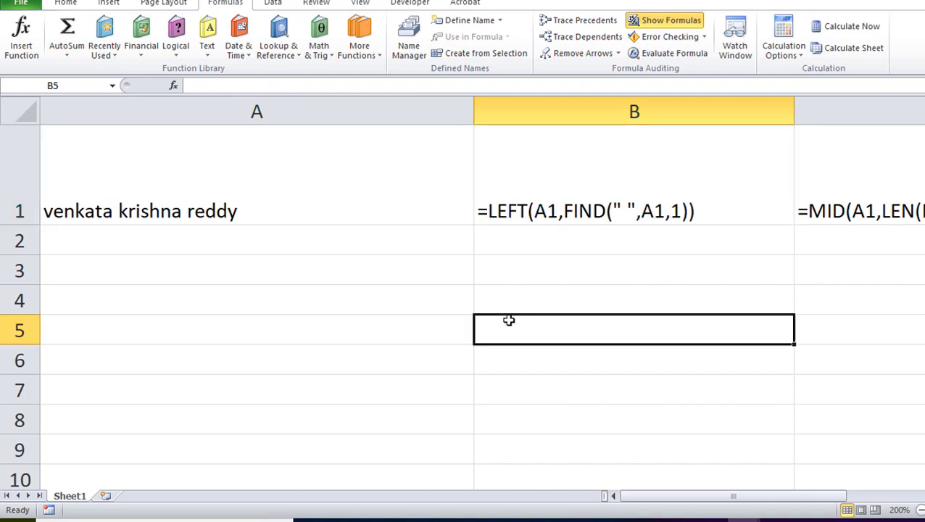
text(=l)
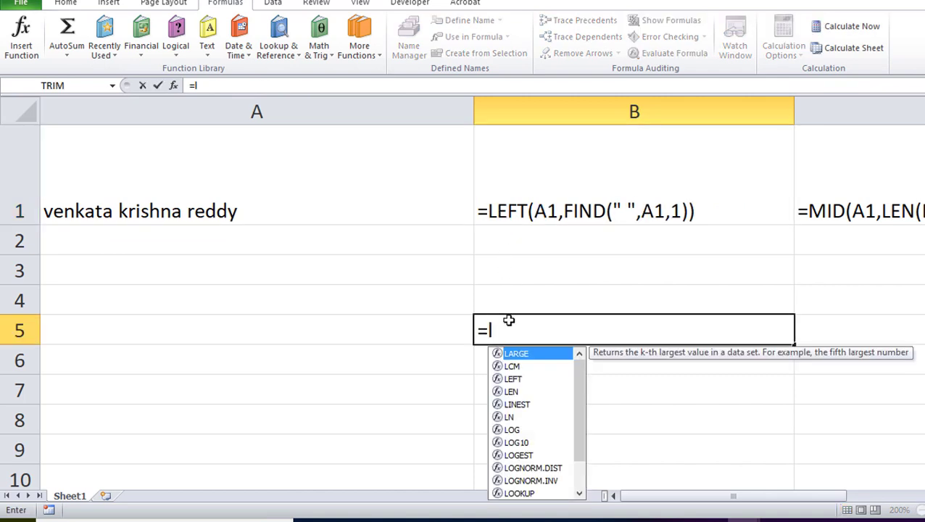
text(eft)
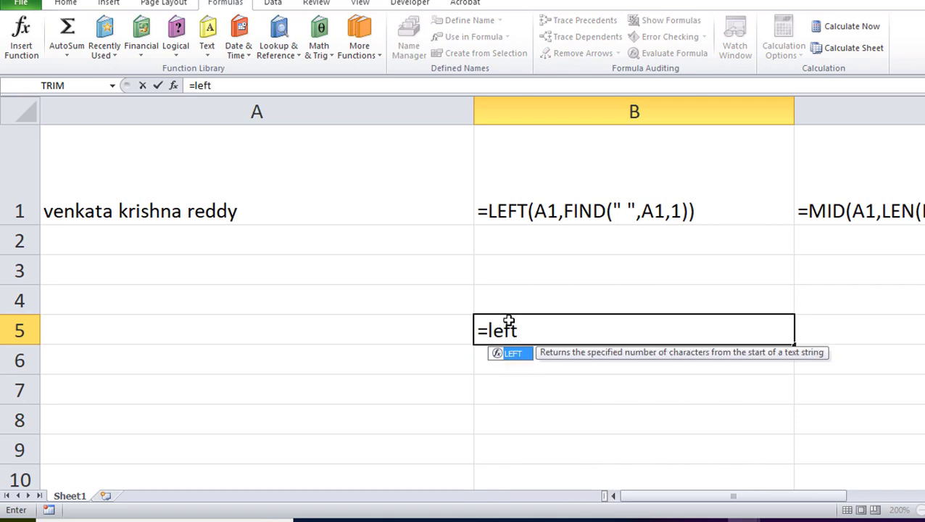
text(()
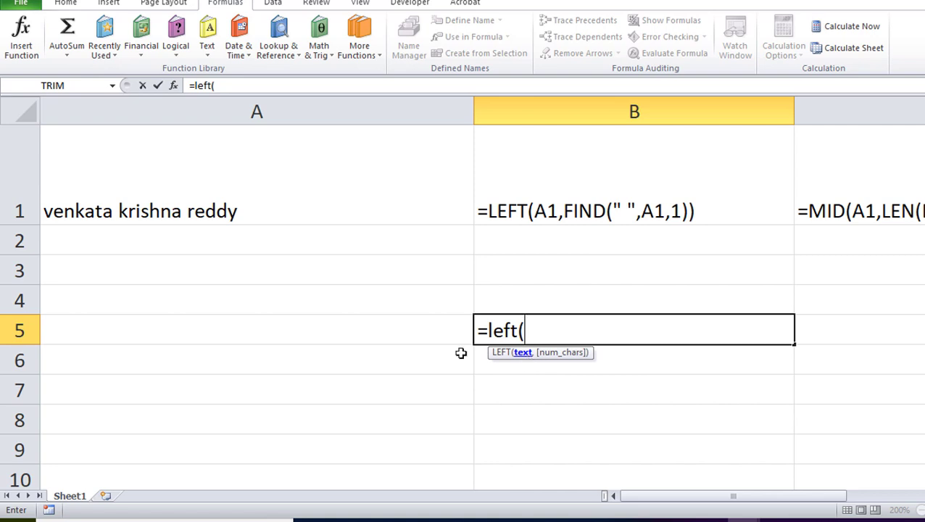
click(164, 208)
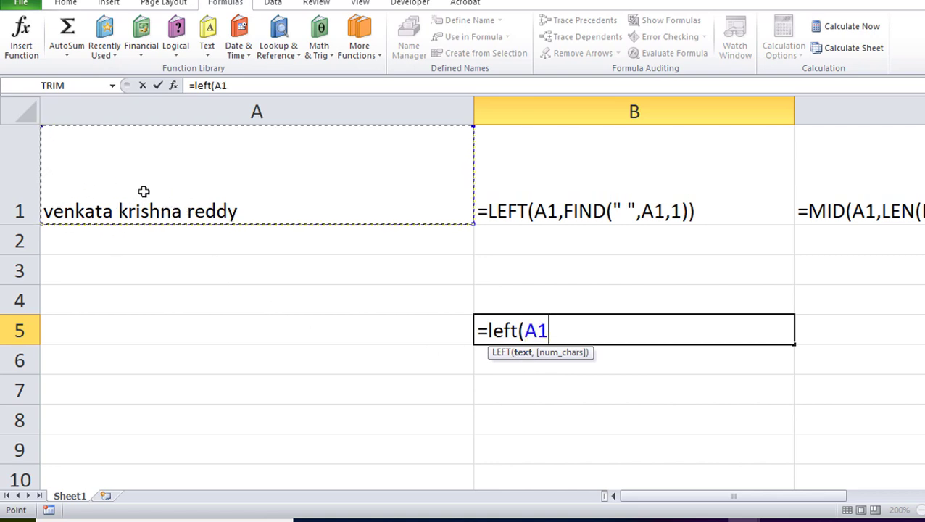
text(,)
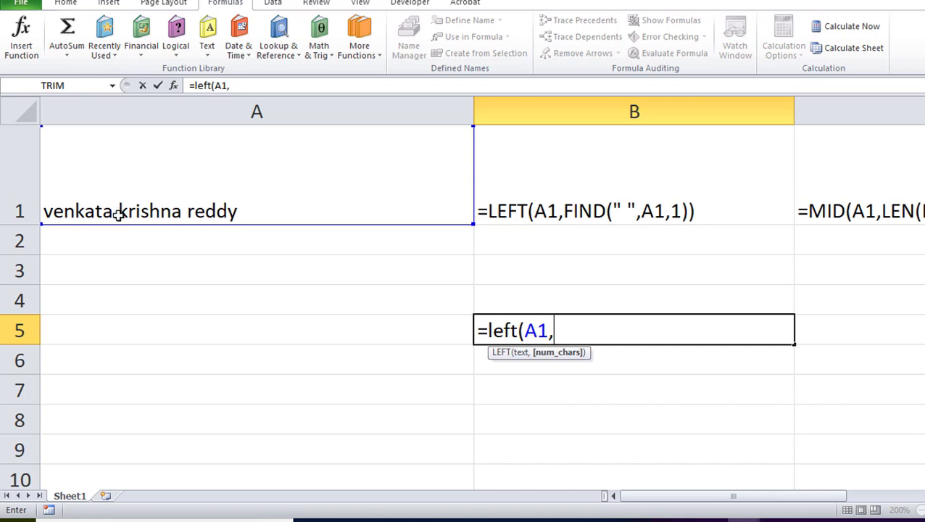
text(8)
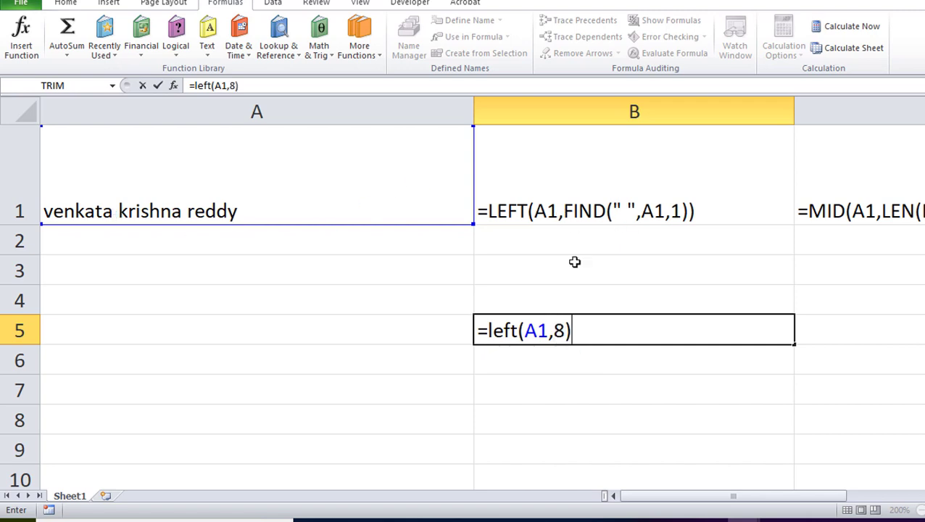
key(Return)
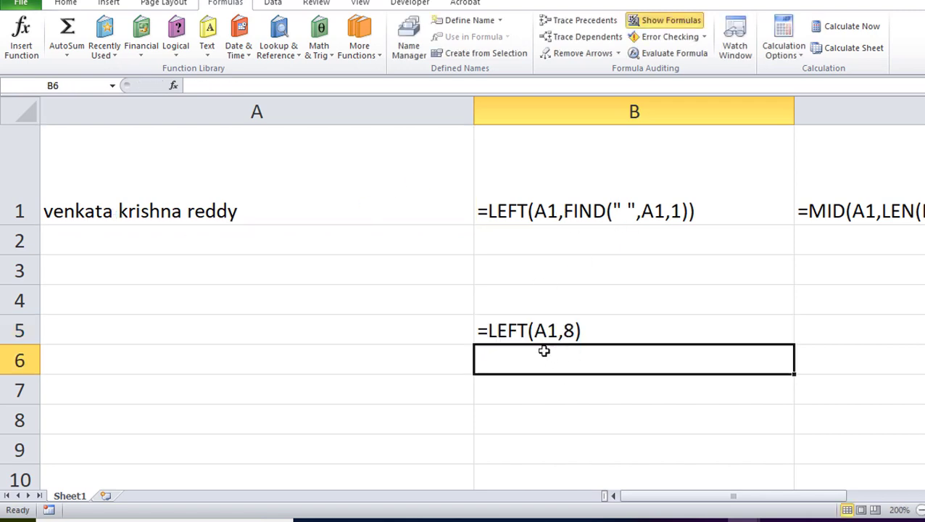
Turn off Show Formulas so the sheet displays calculated results again
click(558, 333)
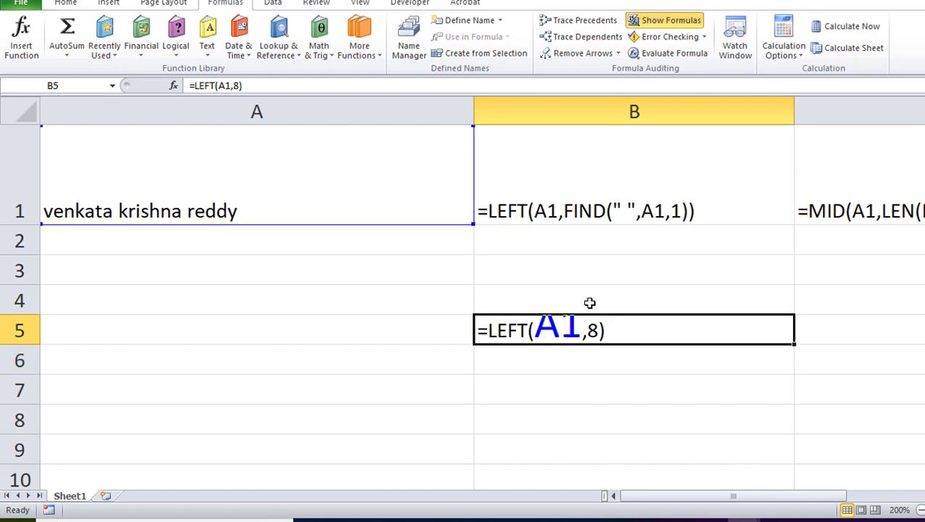
click(586, 408)
click(578, 330)
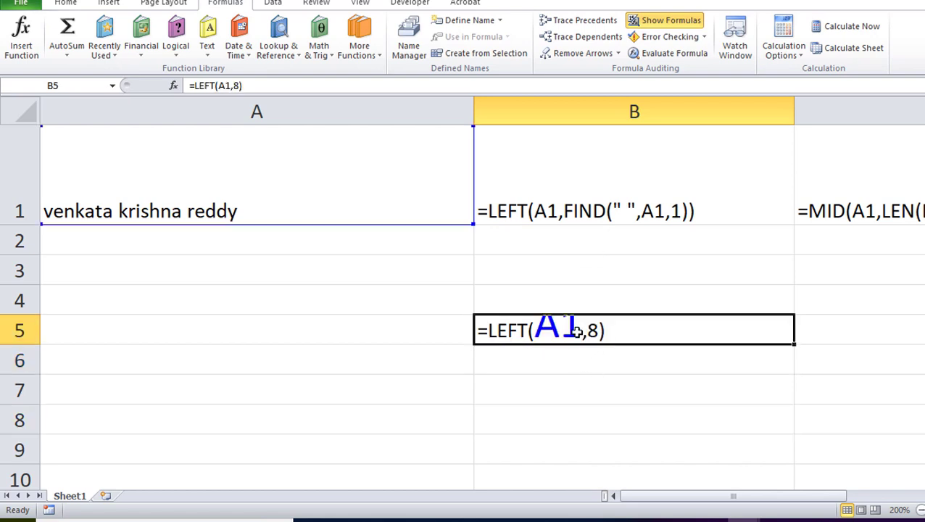
click(668, 21)
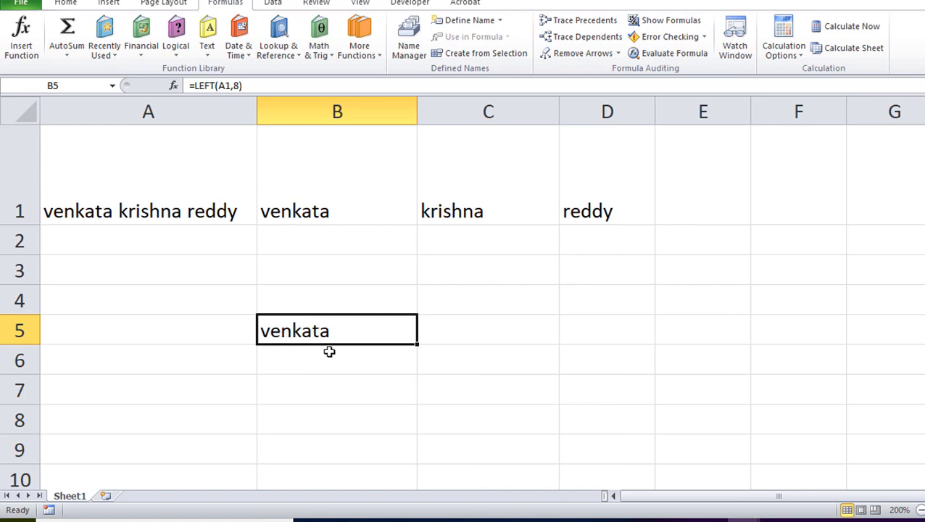
Turn Show Formulas back on and autofit columns C and D to their full formulas
click(458, 336)
click(667, 21)
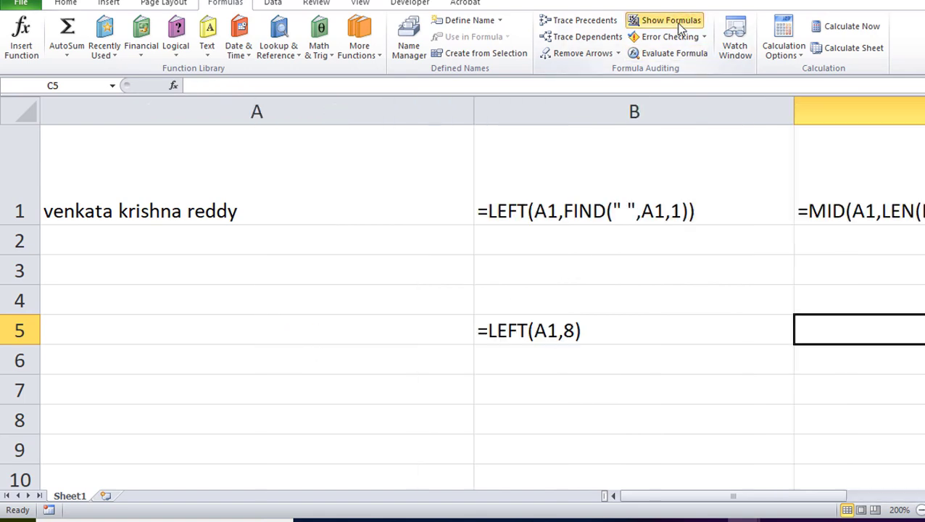
drag(650, 496, 754, 495)
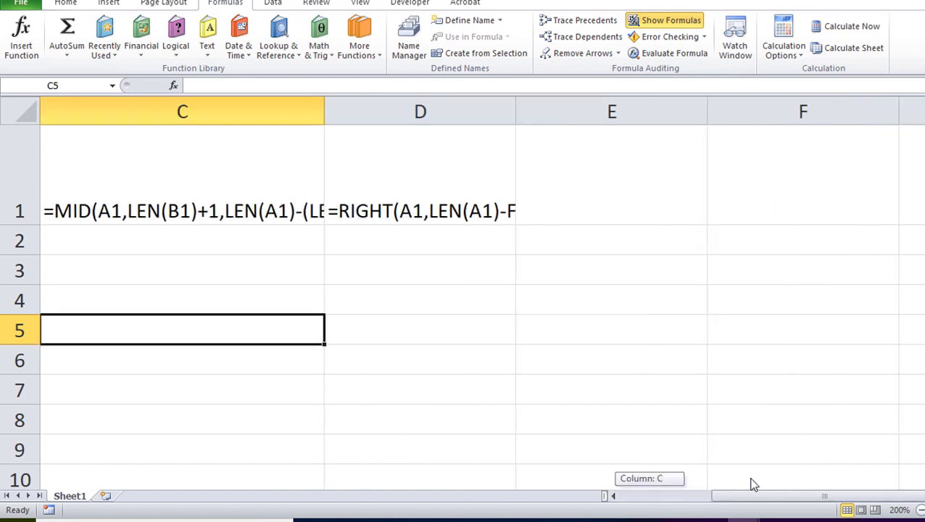
double_click(324, 110)
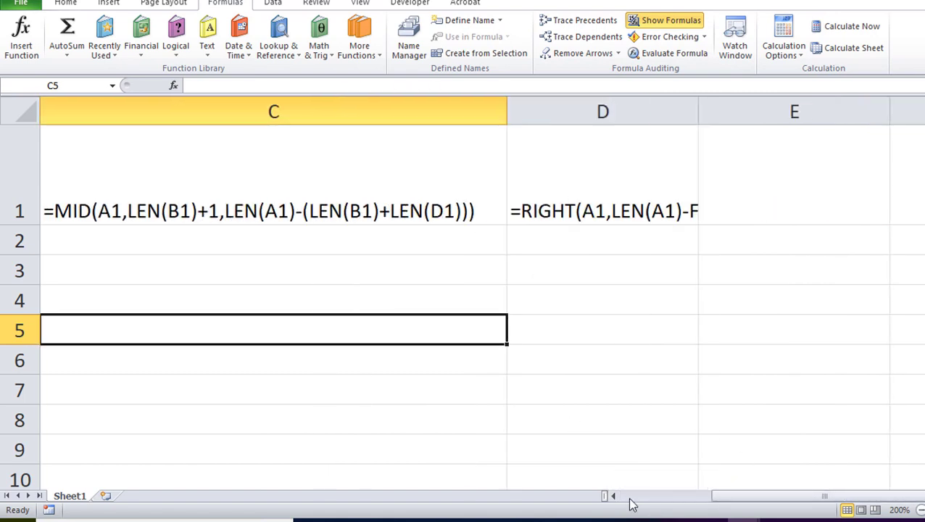
mouse_move(769, 496)
mouse_down()
mouse_move(819, 497)
mouse_move(733, 500)
mouse_up()
double_click(233, 103)
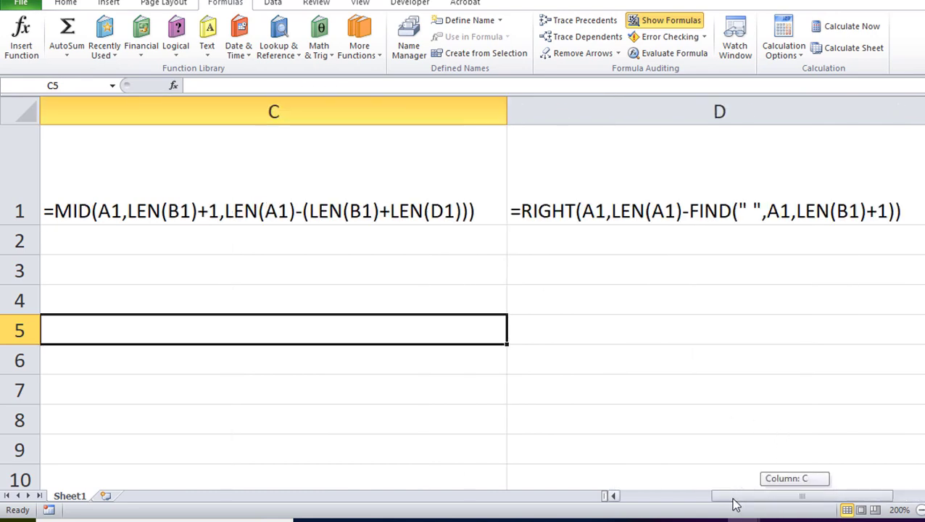
Type =right(a1,21-16) into D5 without committing it yet
click(562, 326)
text(=)
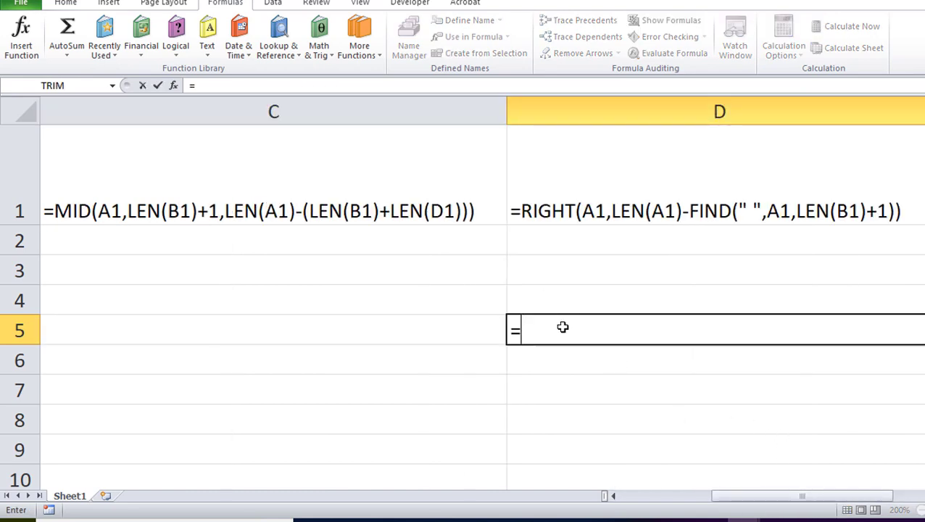
text(right)
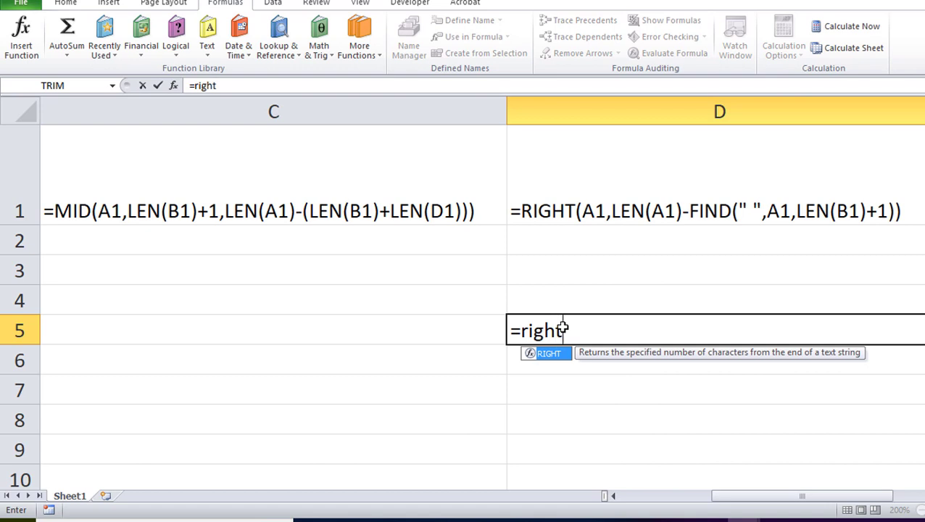
text(()
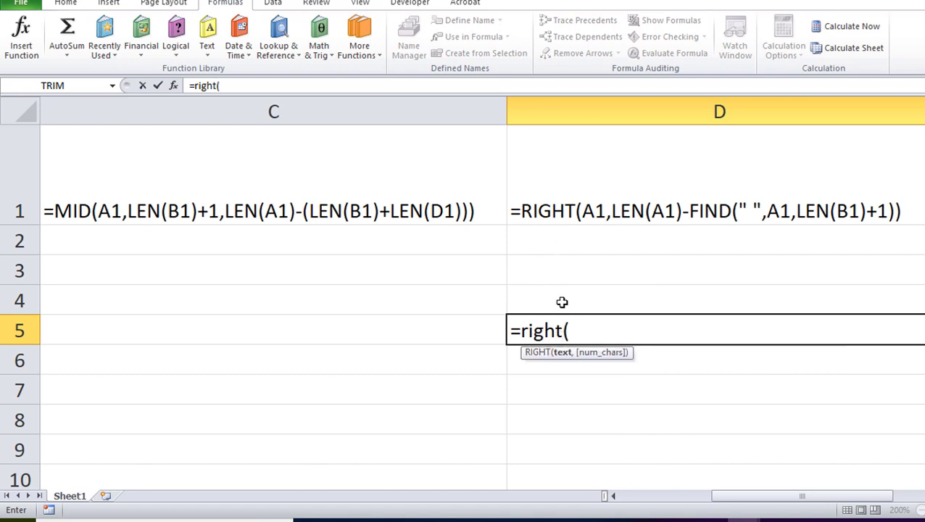
text(a1,)
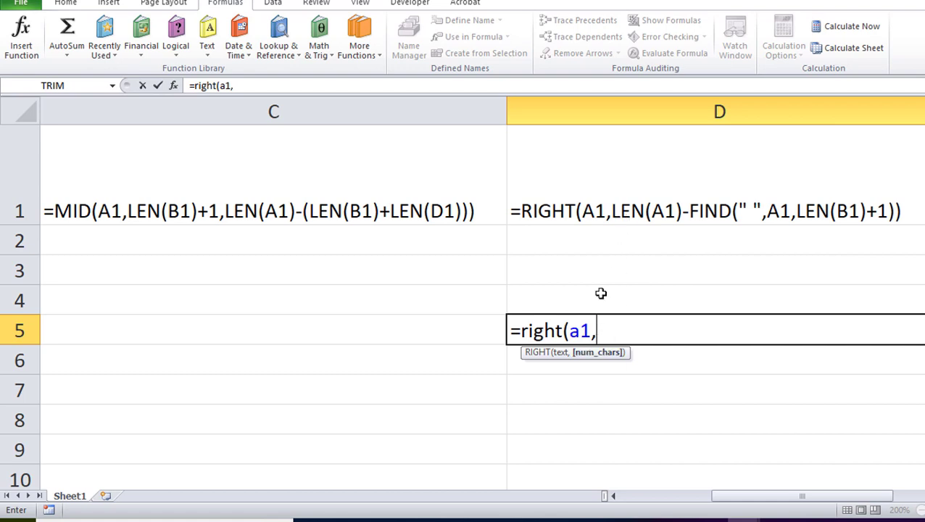
drag(762, 497, 626, 508)
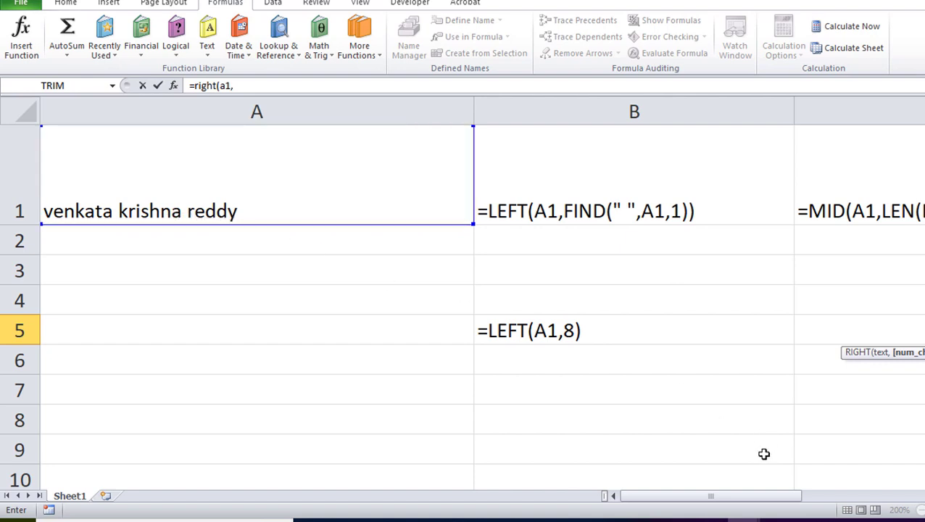
drag(721, 497, 830, 492)
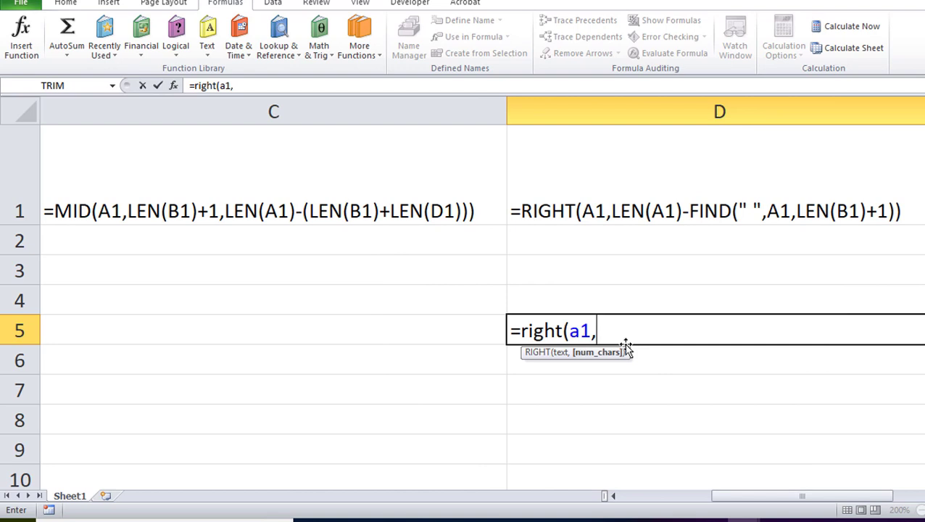
text(21-)
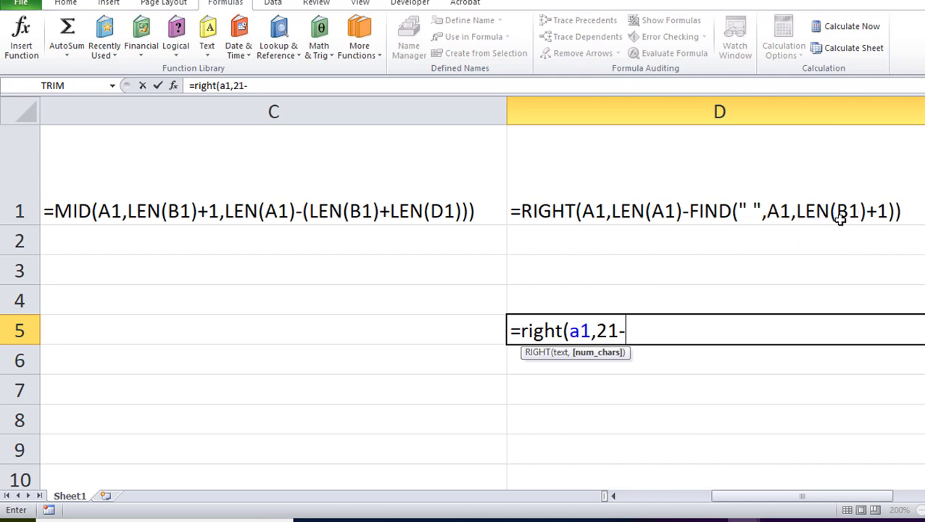
drag(852, 494, 760, 492)
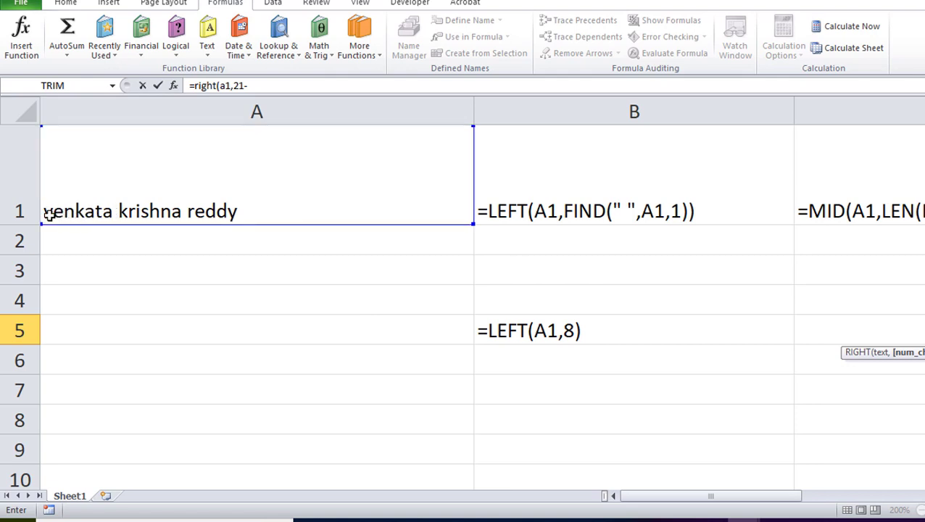
mouse_move(697, 497)
mouse_down()
mouse_move(797, 497)
mouse_move(752, 500)
mouse_up()
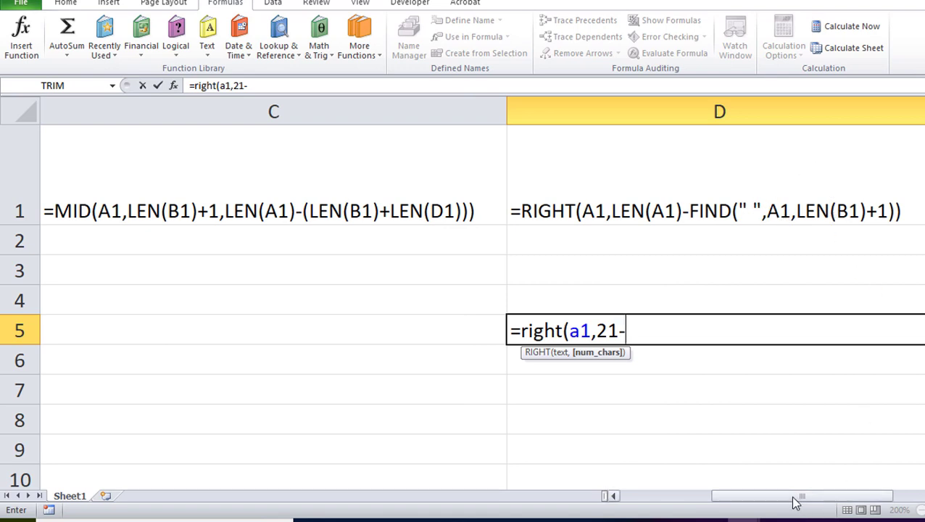
drag(795, 500, 707, 502)
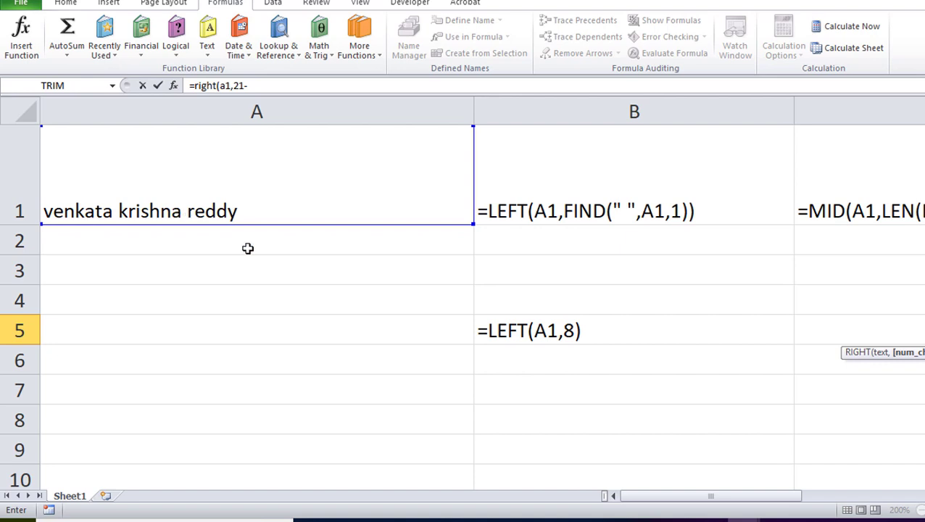
drag(656, 496, 757, 478)
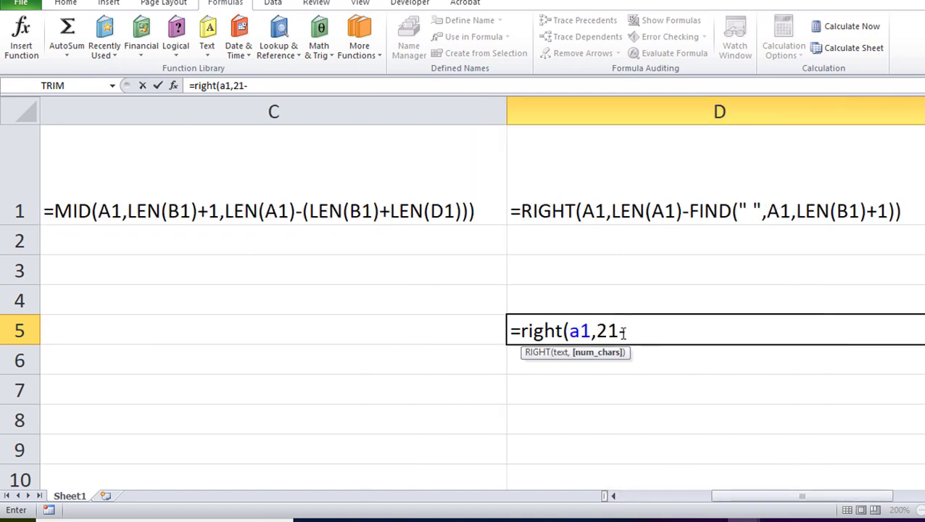
text(16)
text())
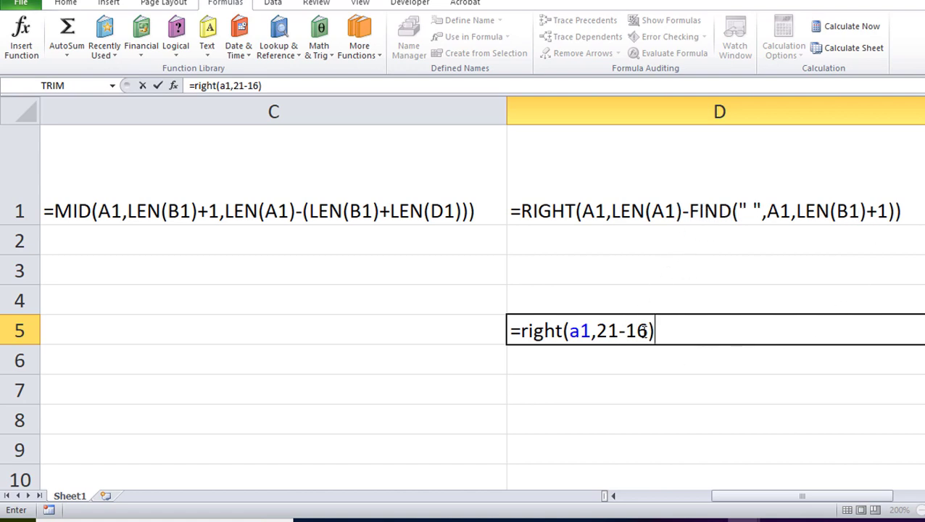
Commit =RIGHT(A1,21-16) in D5 to show the last name, and switch back to results view
key(Return)
click(651, 330)
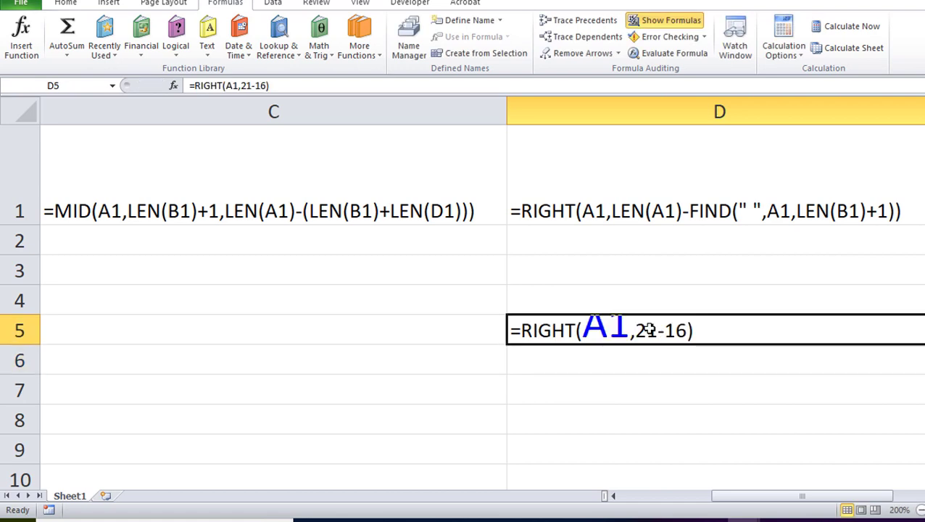
click(654, 22)
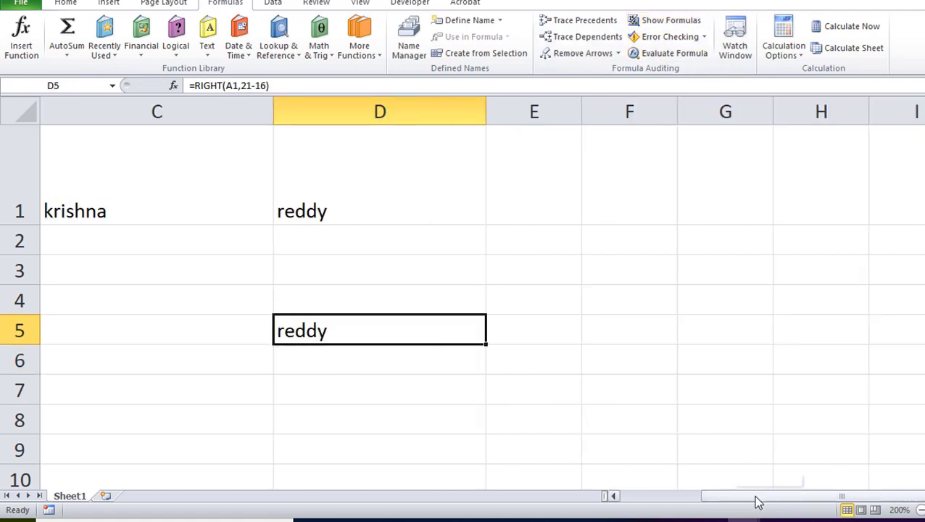
drag(755, 498, 670, 498)
click(558, 331)
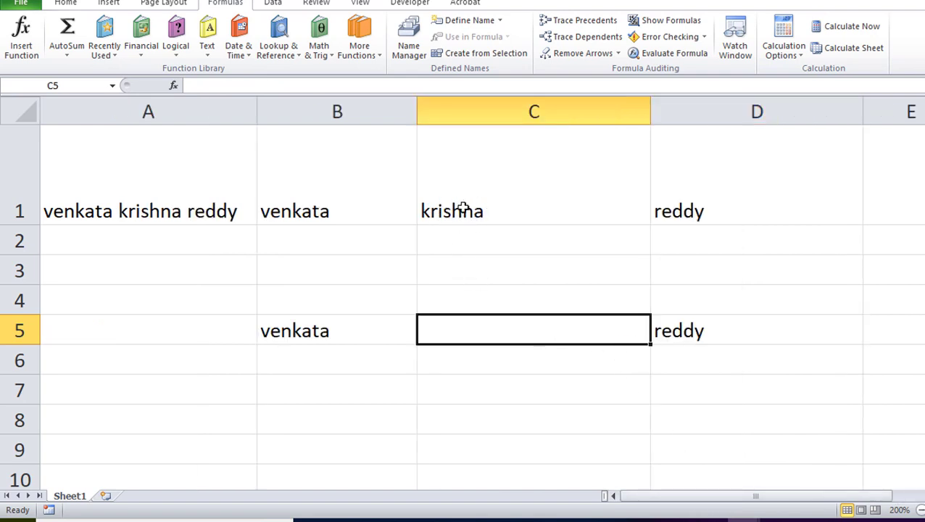
Type the start of C5's formula as =mid(A1,len(B5)+1,len(a1)-())
text(=)
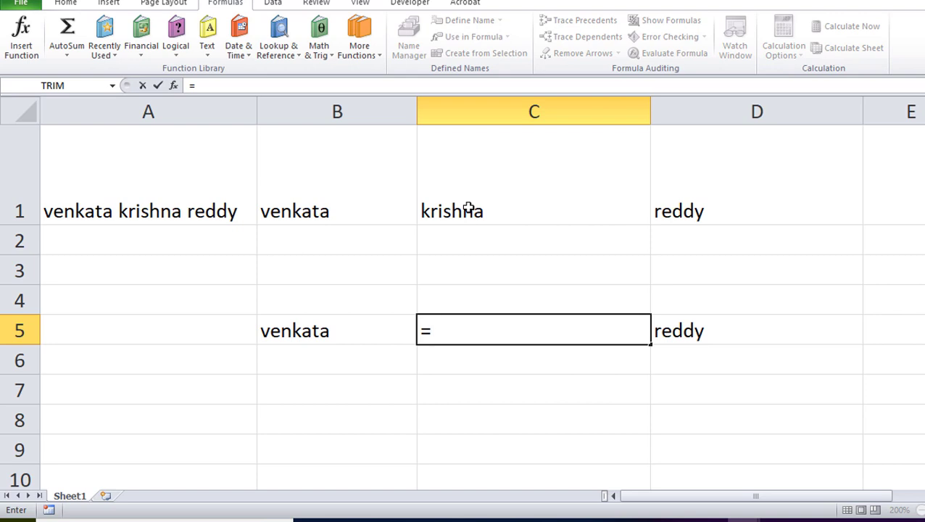
text(mid()
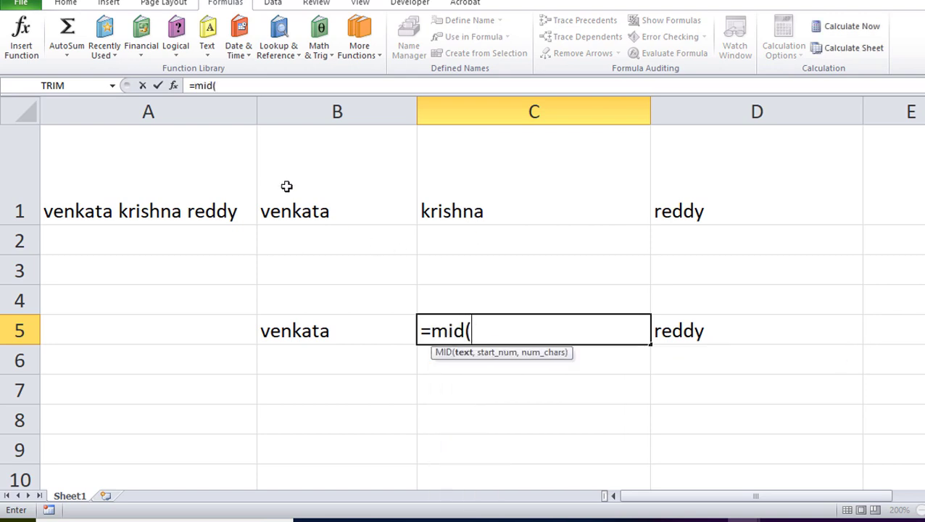
click(209, 199)
text(,)
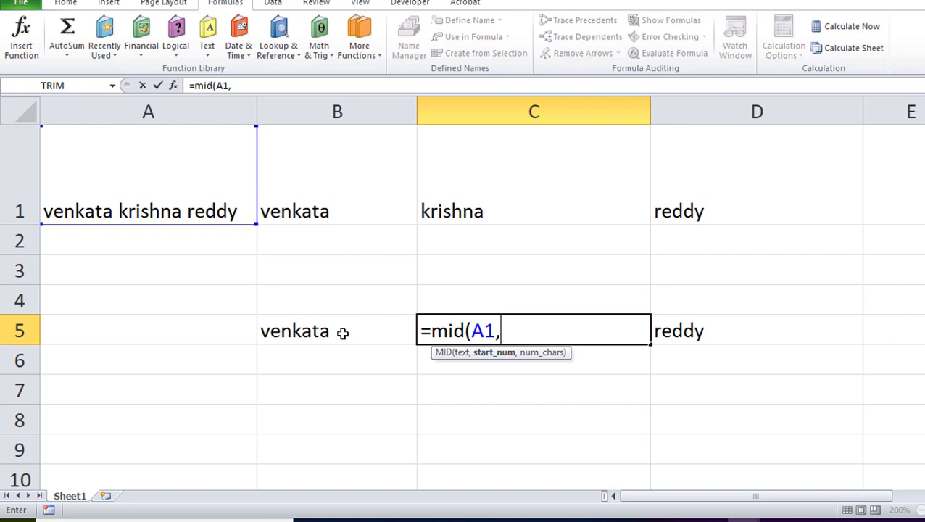
text(len)
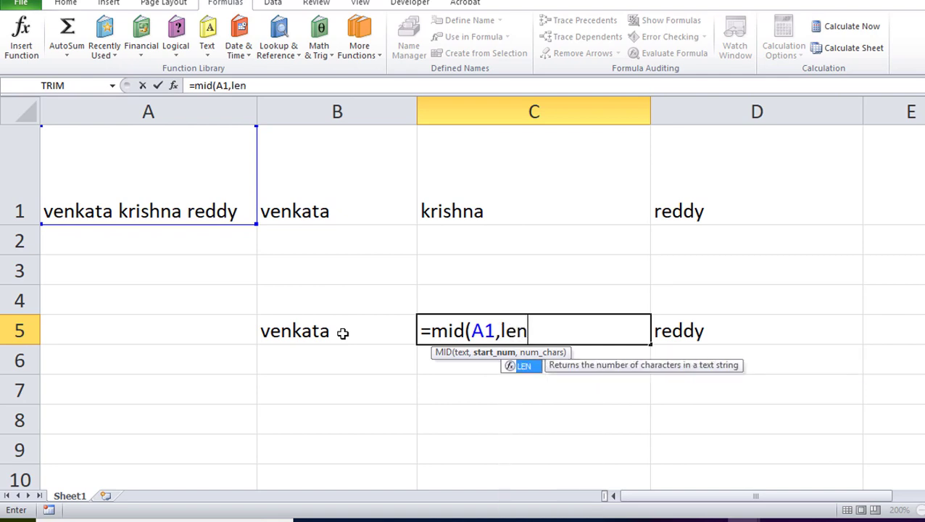
text(()
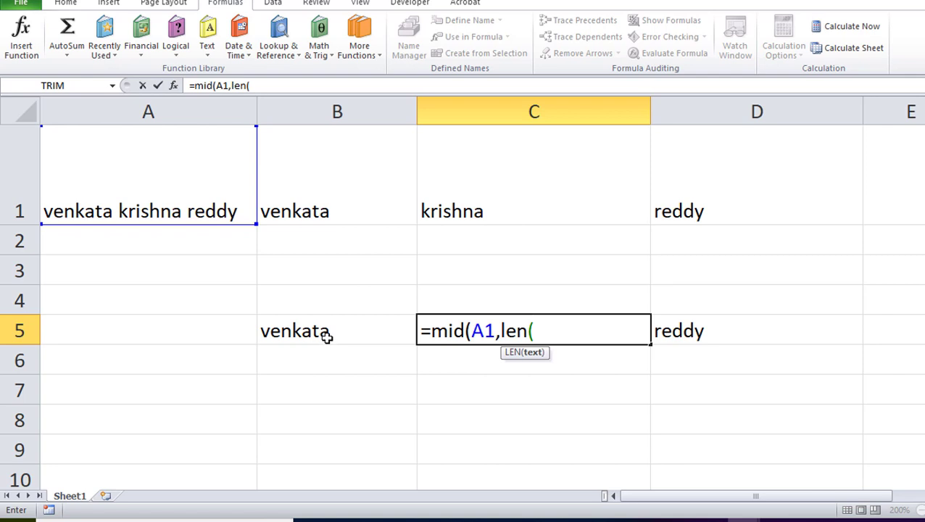
click(327, 337)
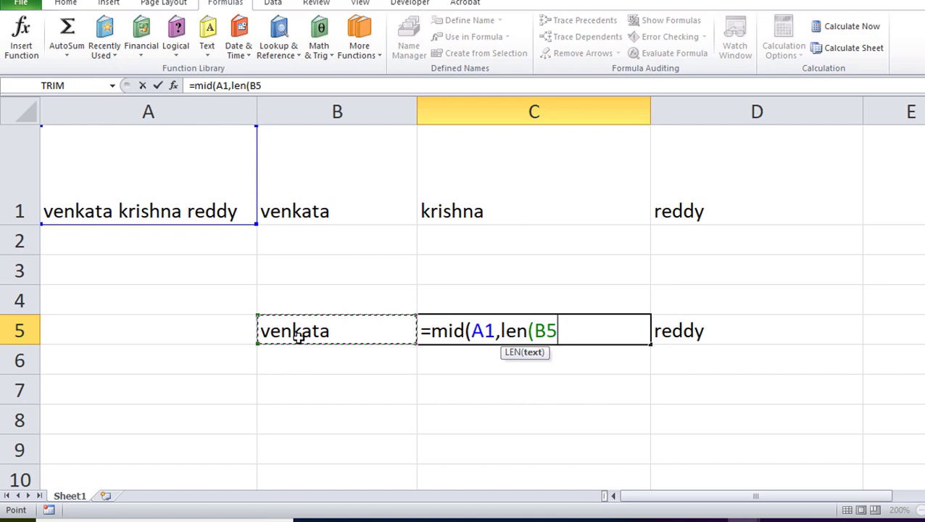
text()+1)
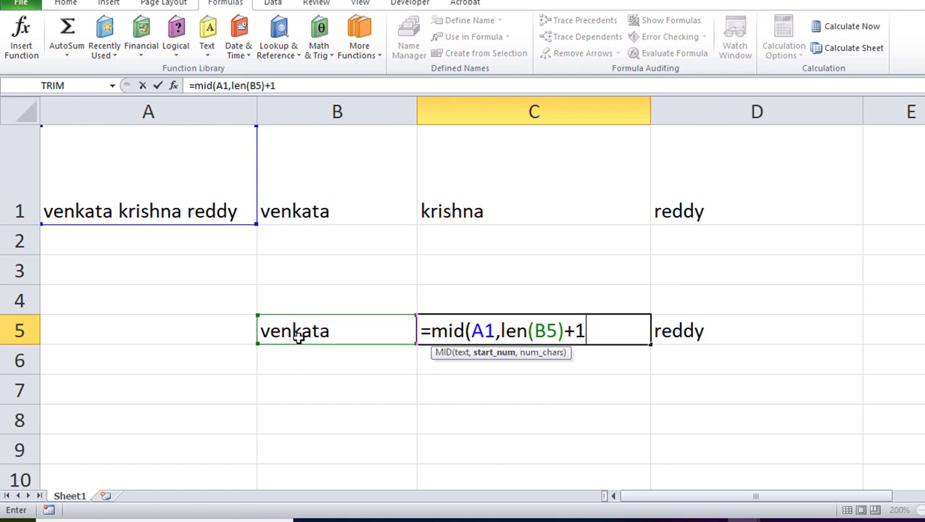
text(,)
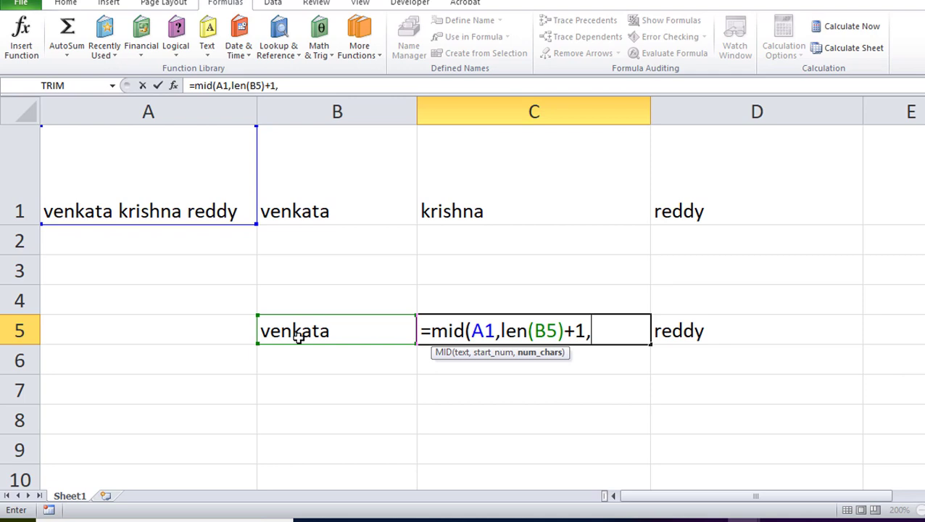
text(len)
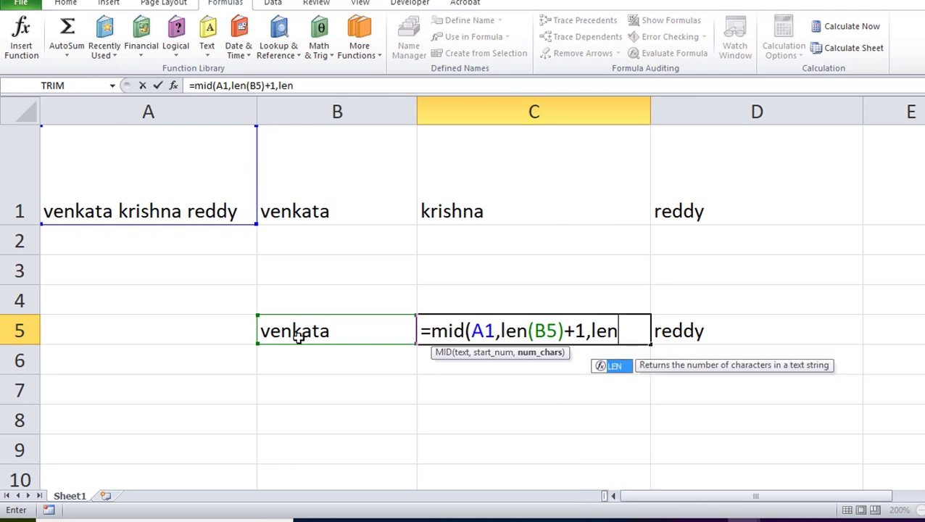
text(()
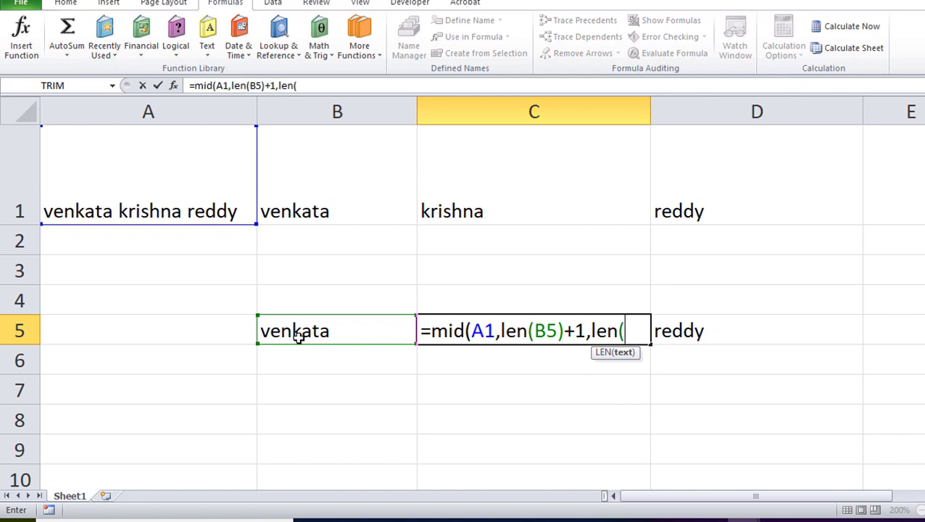
text(a1))
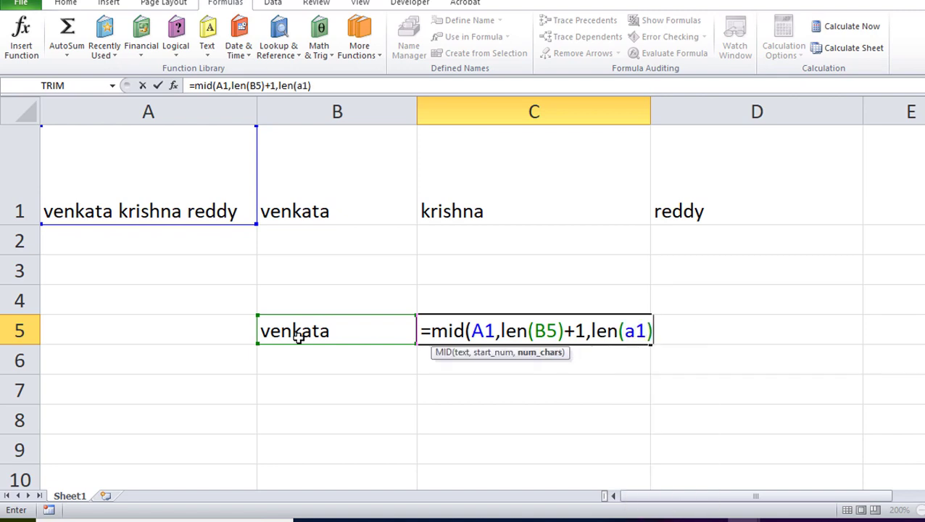
text(-)
text(()
text())
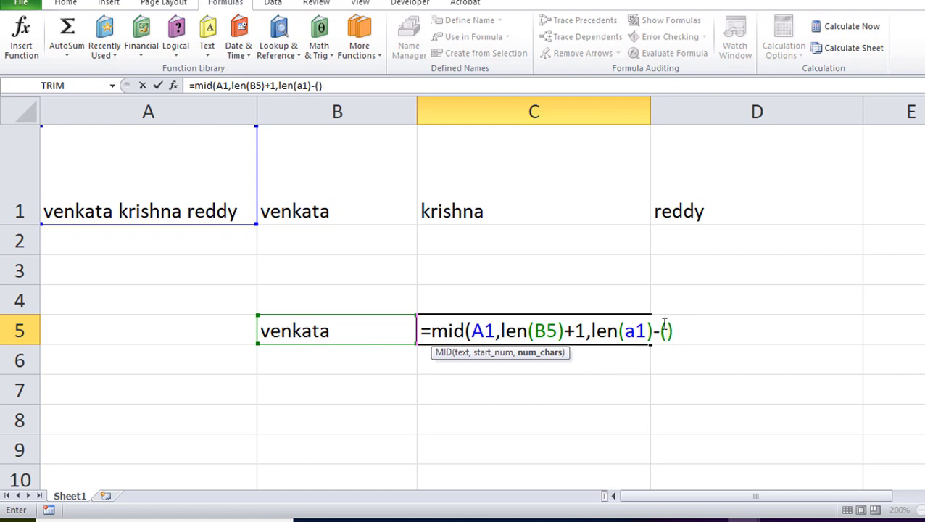
Fill the empty brackets with len(b5)+len(c5) so both name lengths are subtracted
click(665, 330)
text(len())
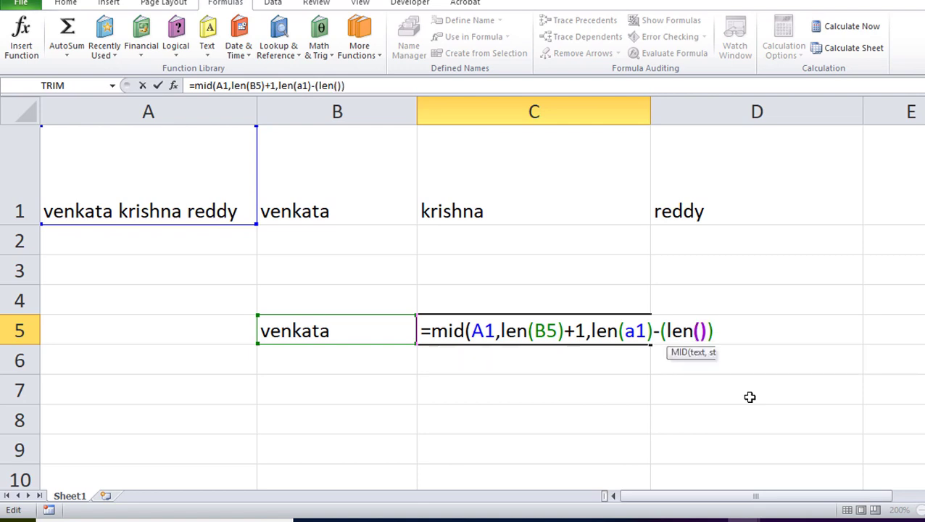
click(702, 330)
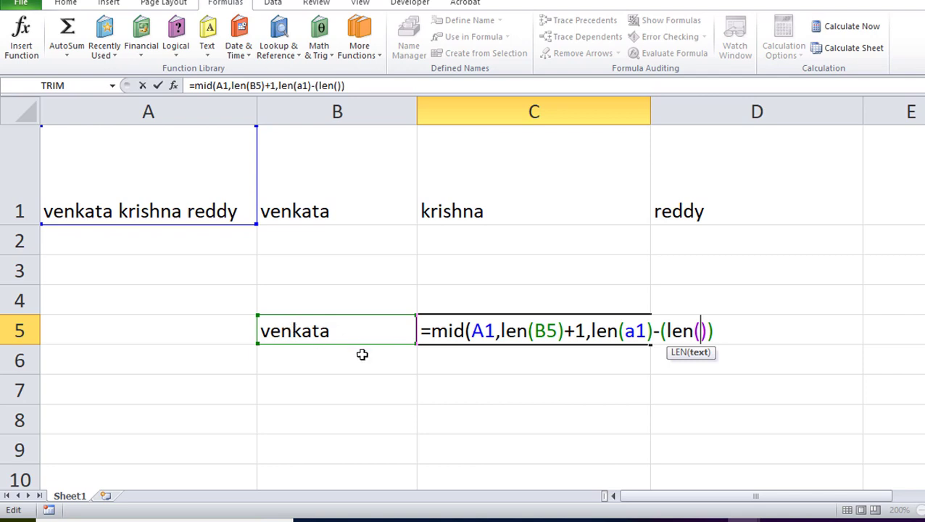
text(b5)
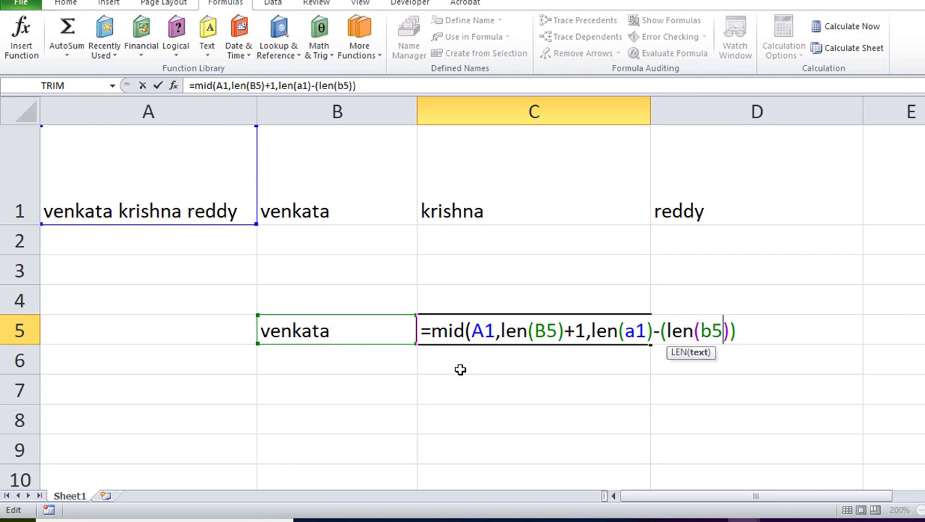
click(731, 327)
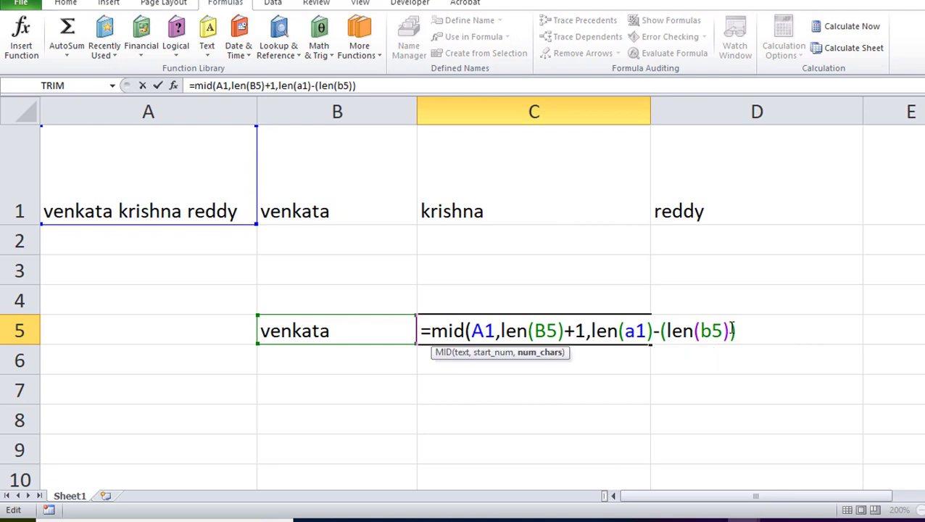
text(+le)
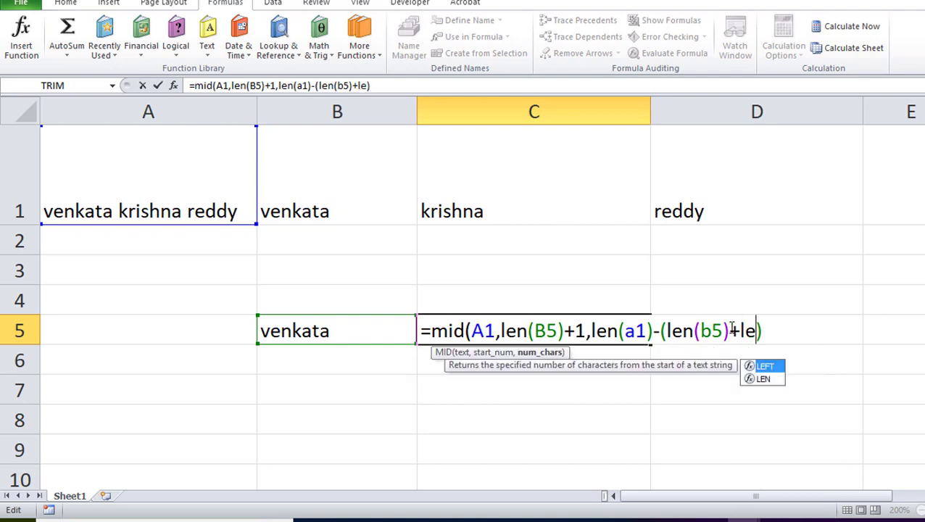
text(n()
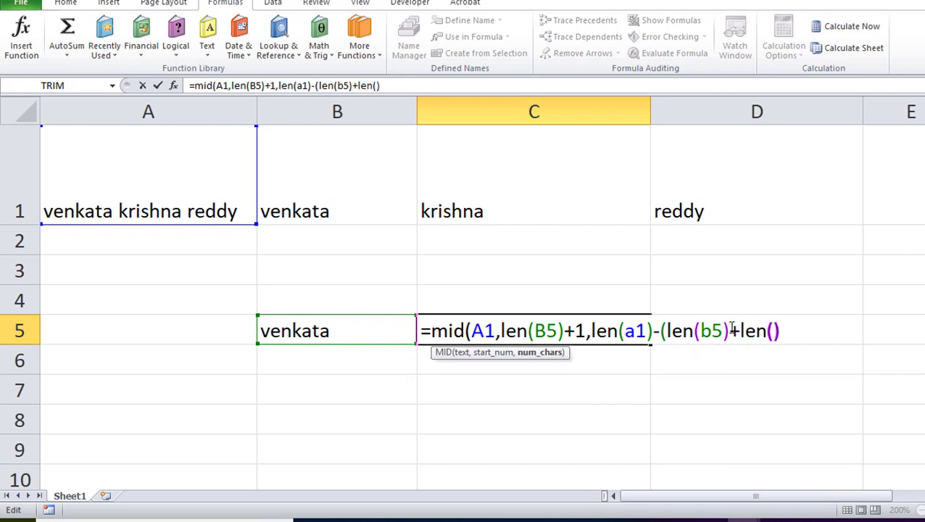
key(Left)
text())
key(Left)
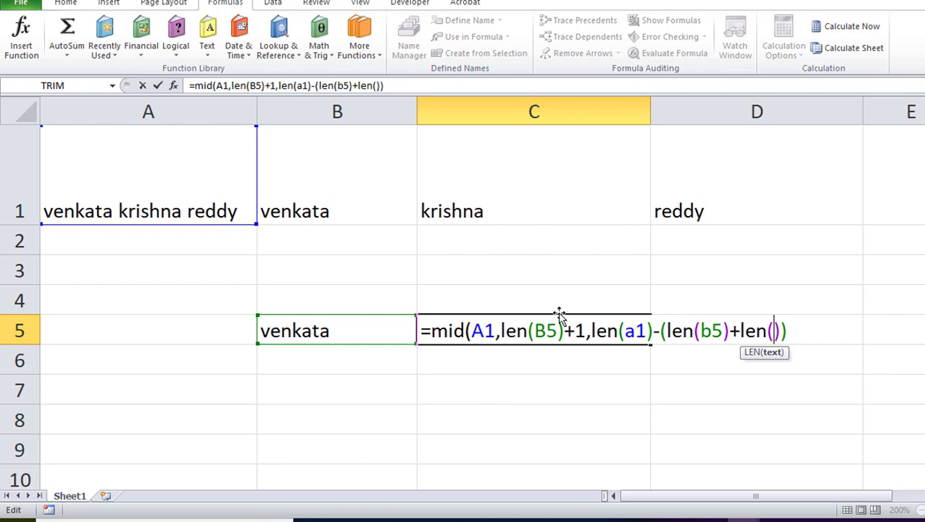
text(c5)
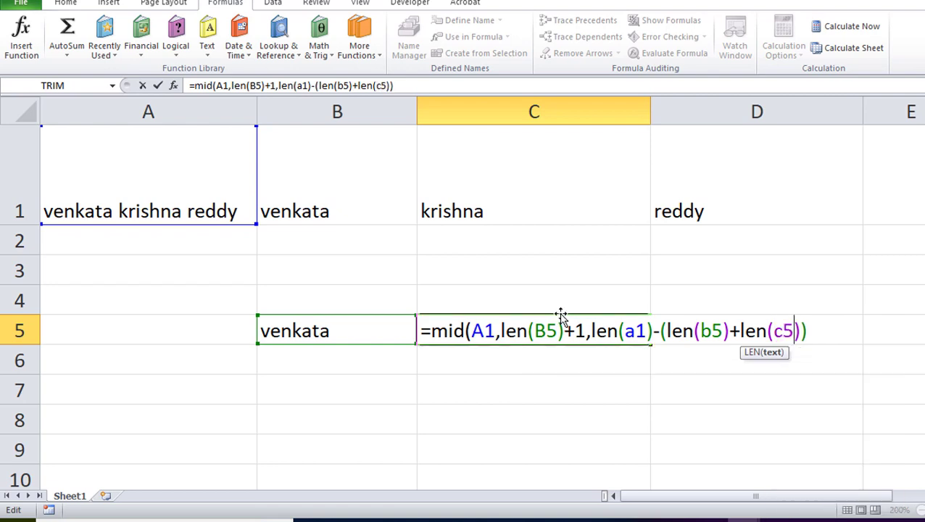
click(593, 331)
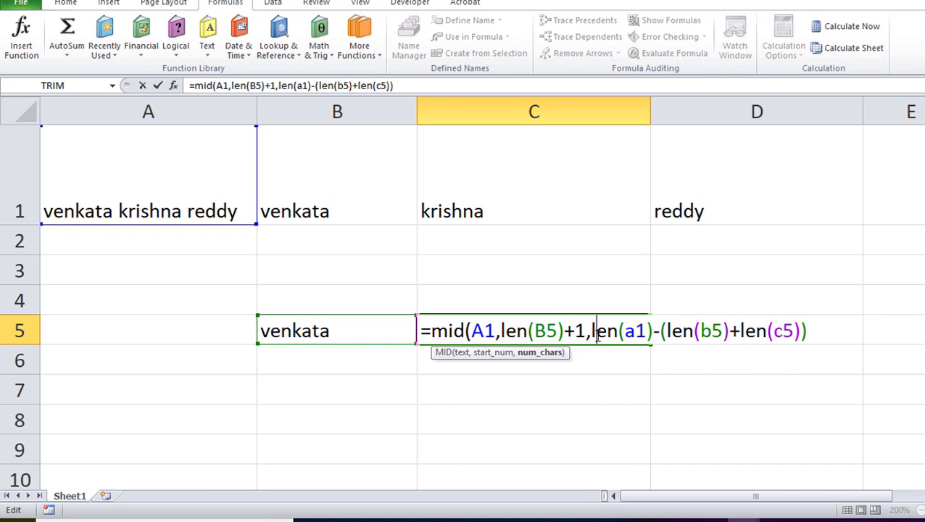
double_click(478, 330)
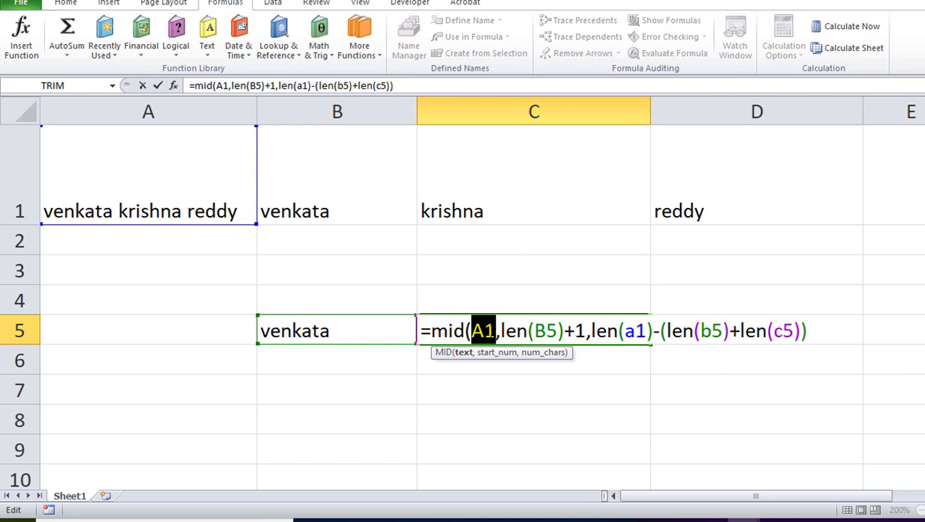
Highlight len(B5)+1 and the subtracted name lengths in the C5 formula to explain them
drag(500, 330, 586, 330)
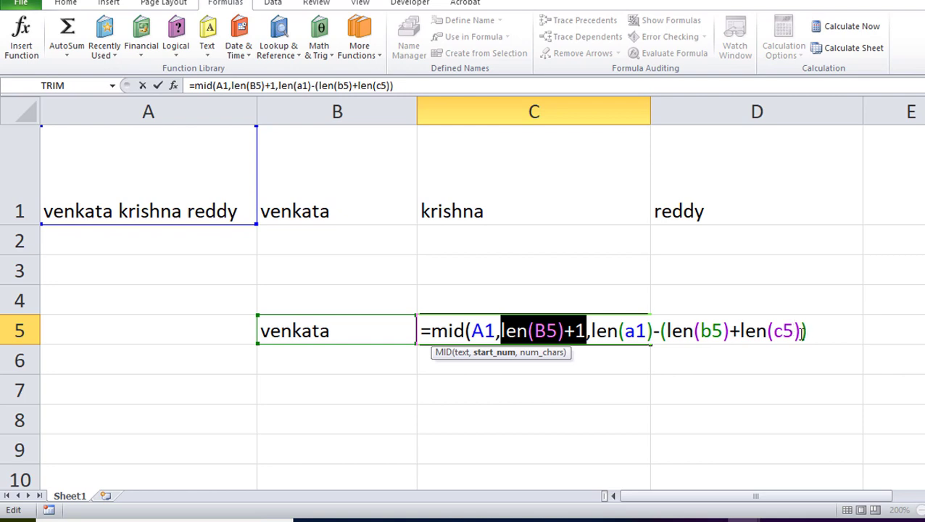
drag(806, 333, 653, 333)
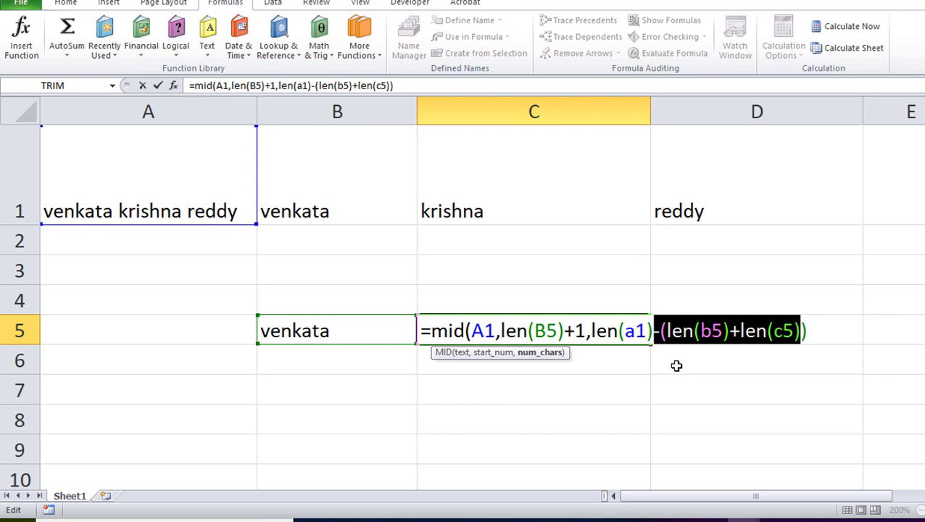
Submit the C5 formula, accept Excel's bracket correction, and dismiss the circular reference warning
key(Return)
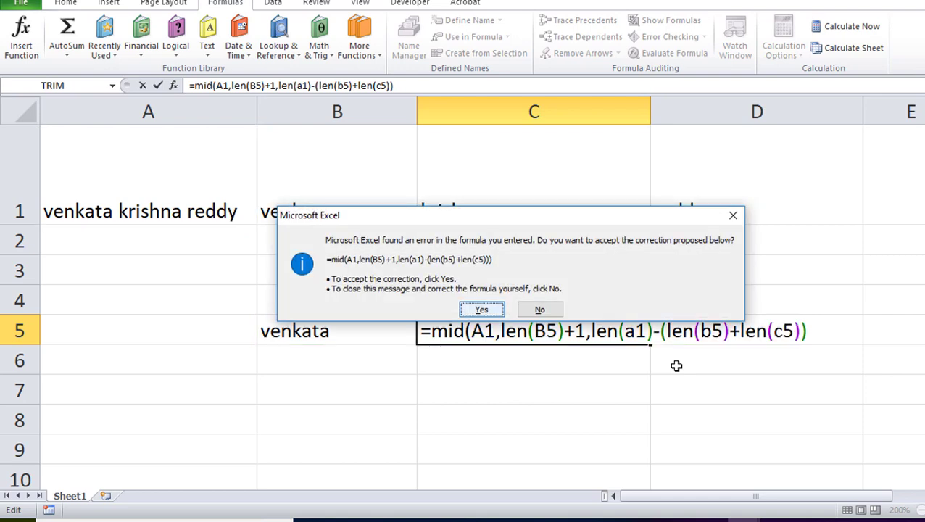
click(484, 312)
click(489, 315)
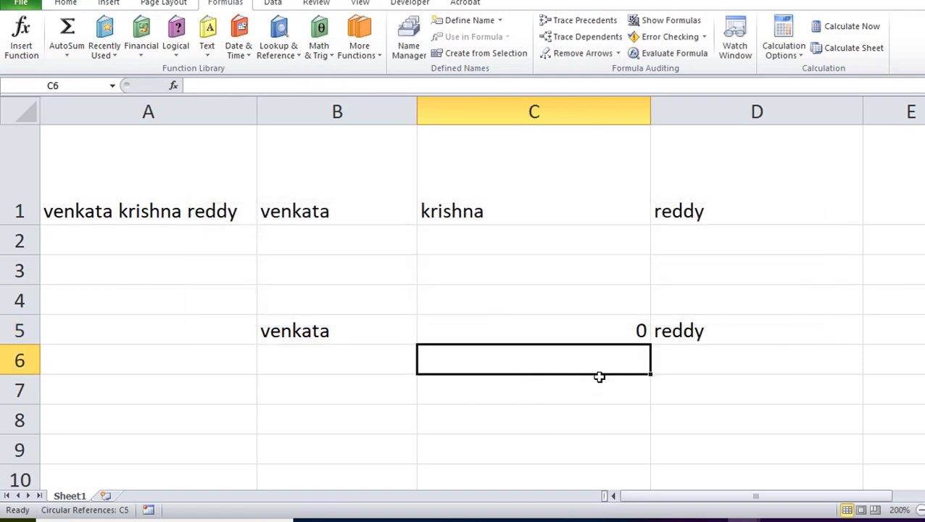
Change LEN(C5) to LEN(D5) in C5's formula so it returns the middle name
click(572, 334)
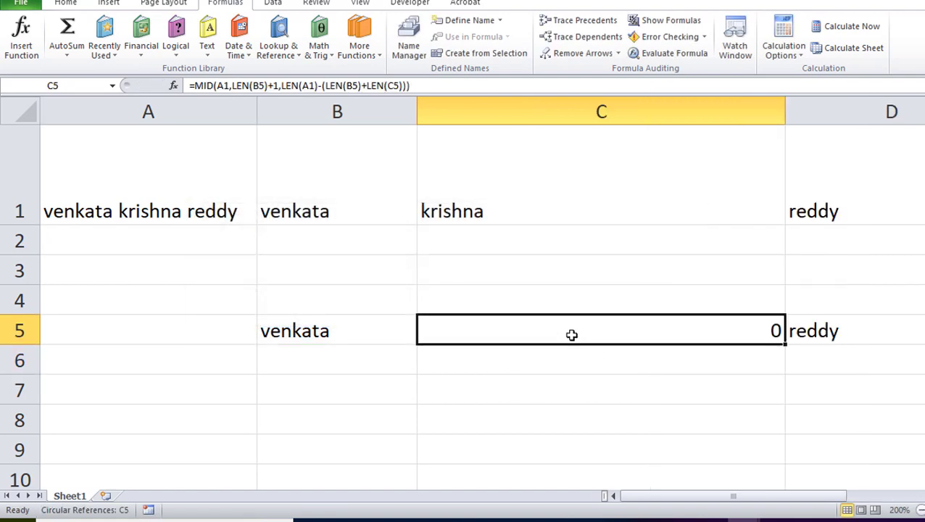
click(392, 86)
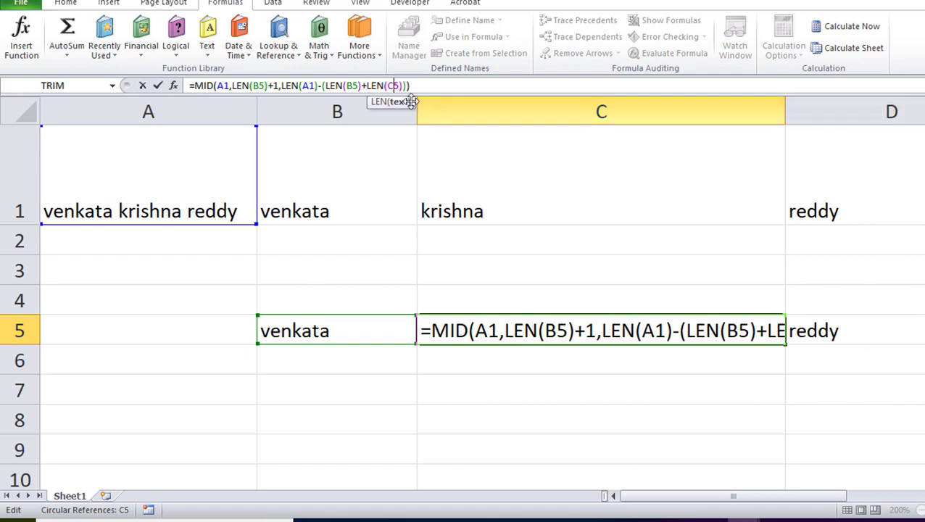
key(BackSpace)
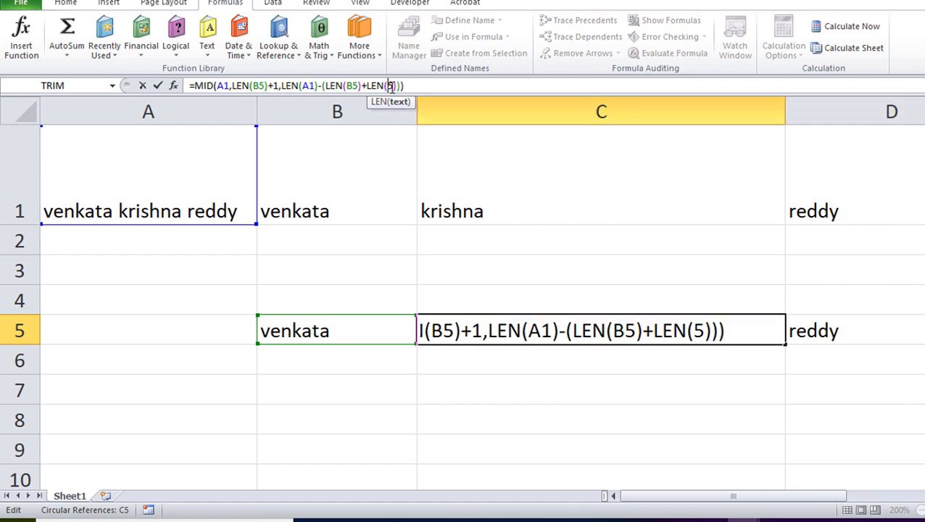
text(d)
key(Return)
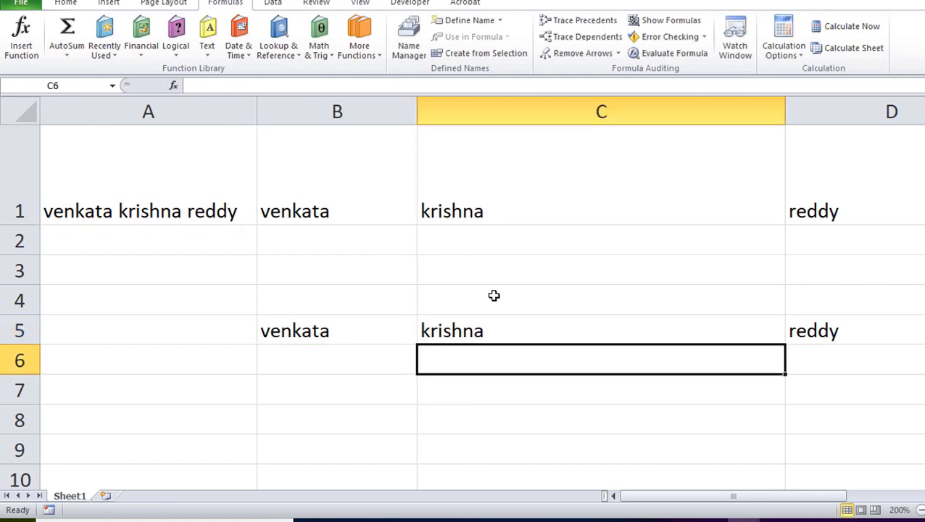
click(500, 336)
click(214, 210)
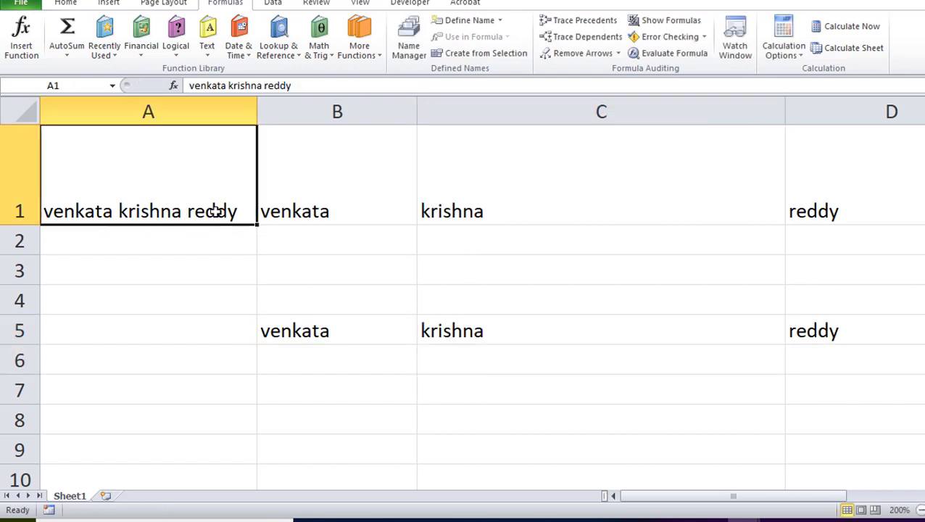
click(565, 324)
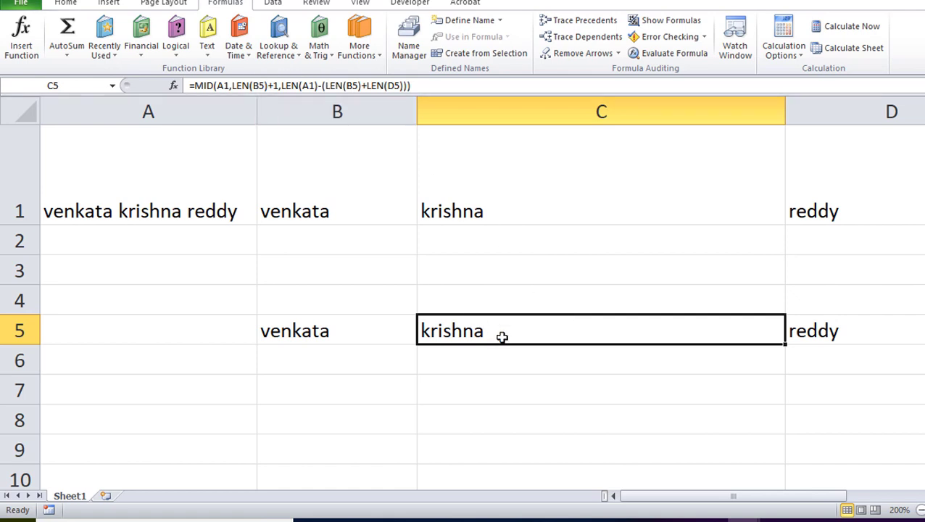